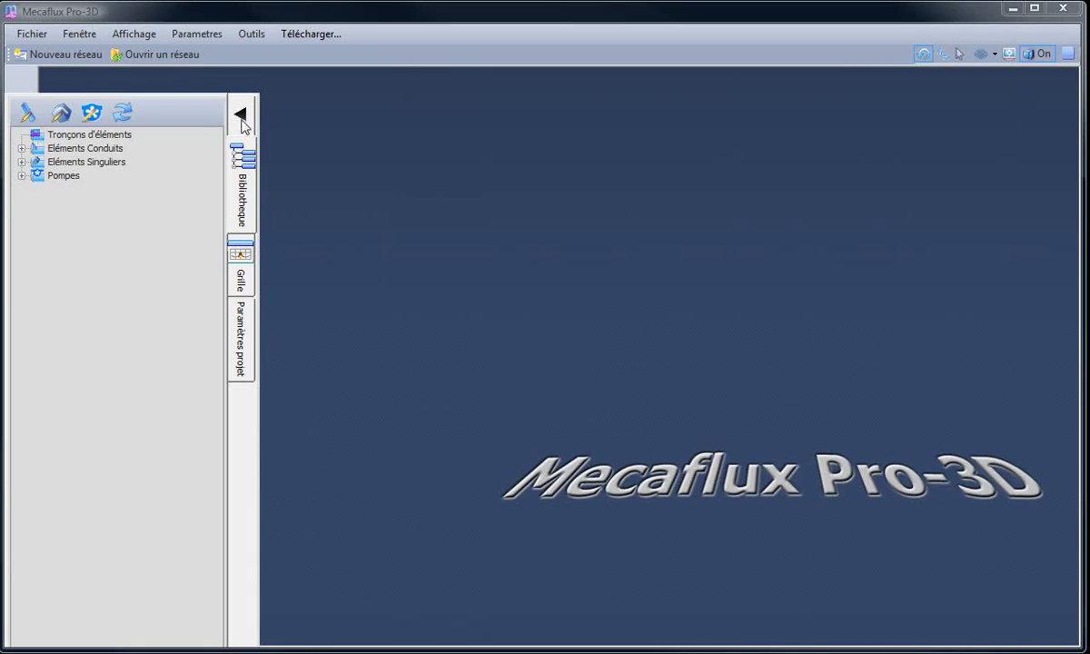
Open the singular element editor from the library and create a new parametric singular element, dismissing the coefficient notice
click(241, 119)
mouse_move(6, 147)
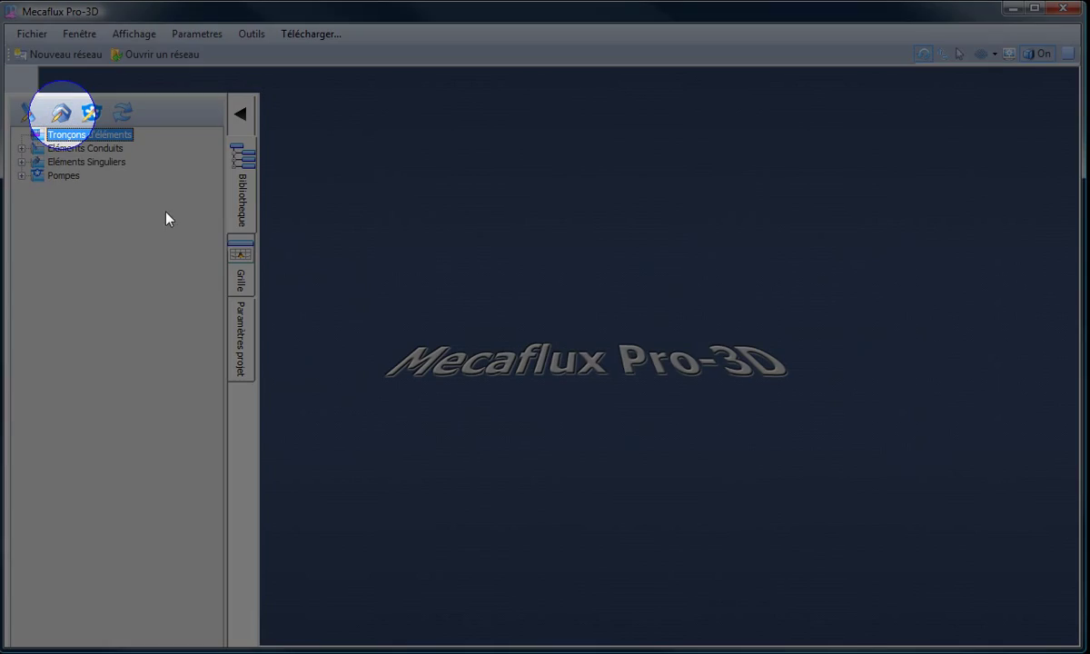
click(61, 116)
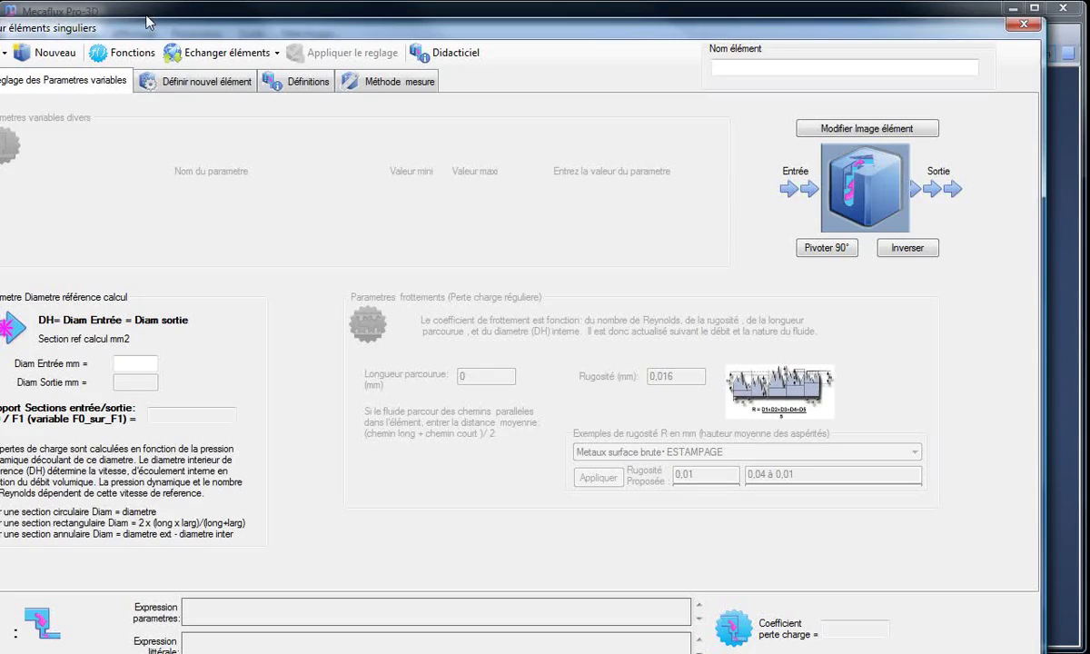
double_click(145, 20)
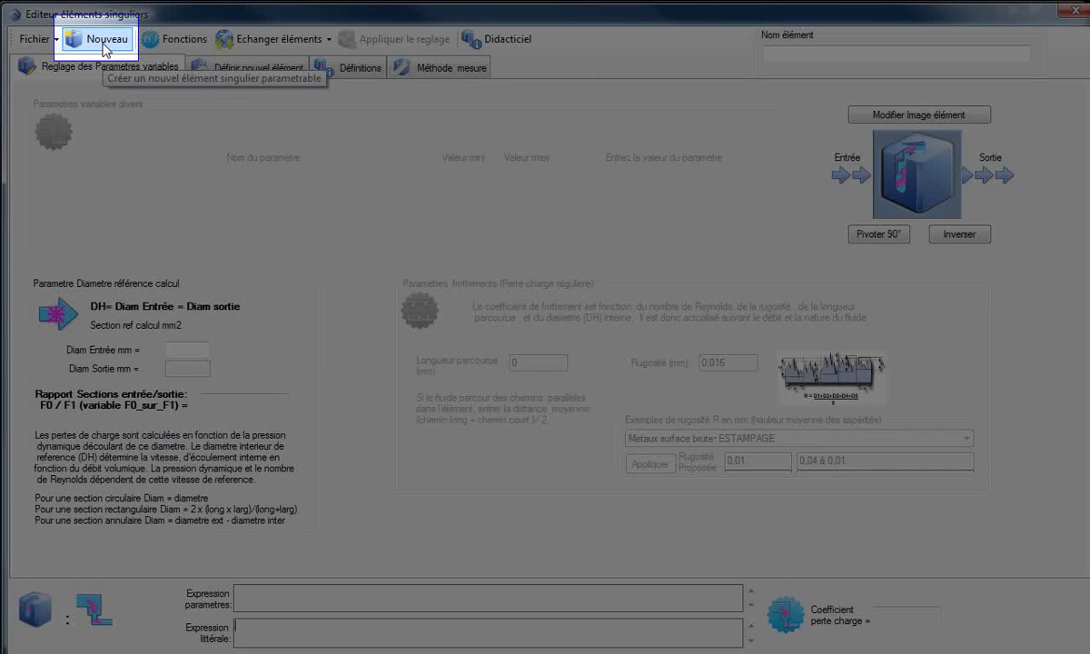
click(103, 46)
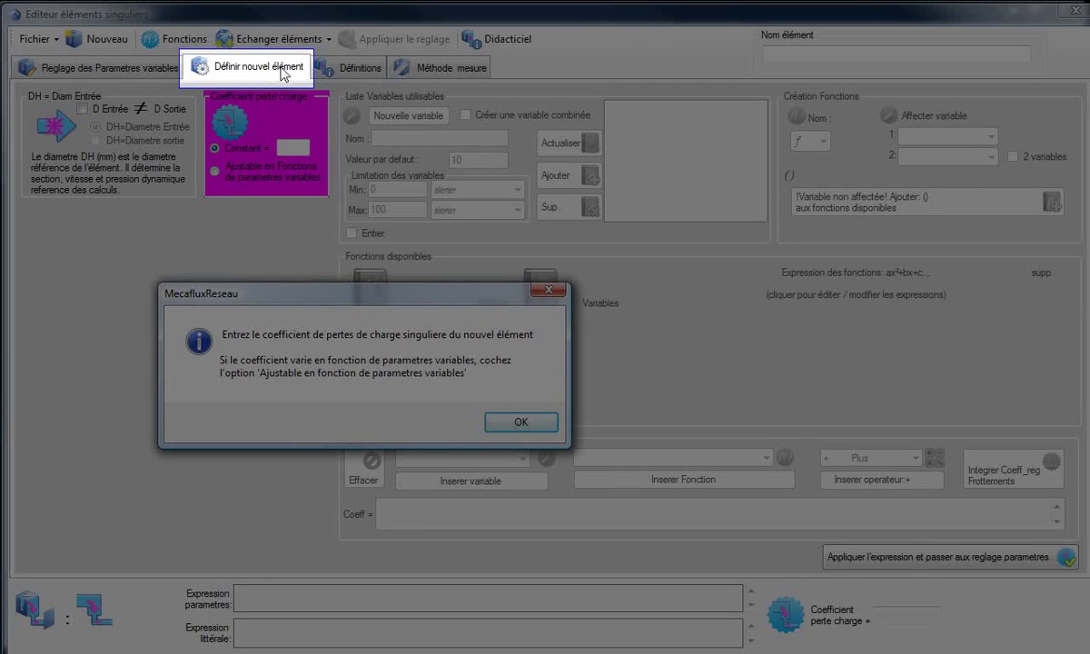
drag(388, 301, 307, 279)
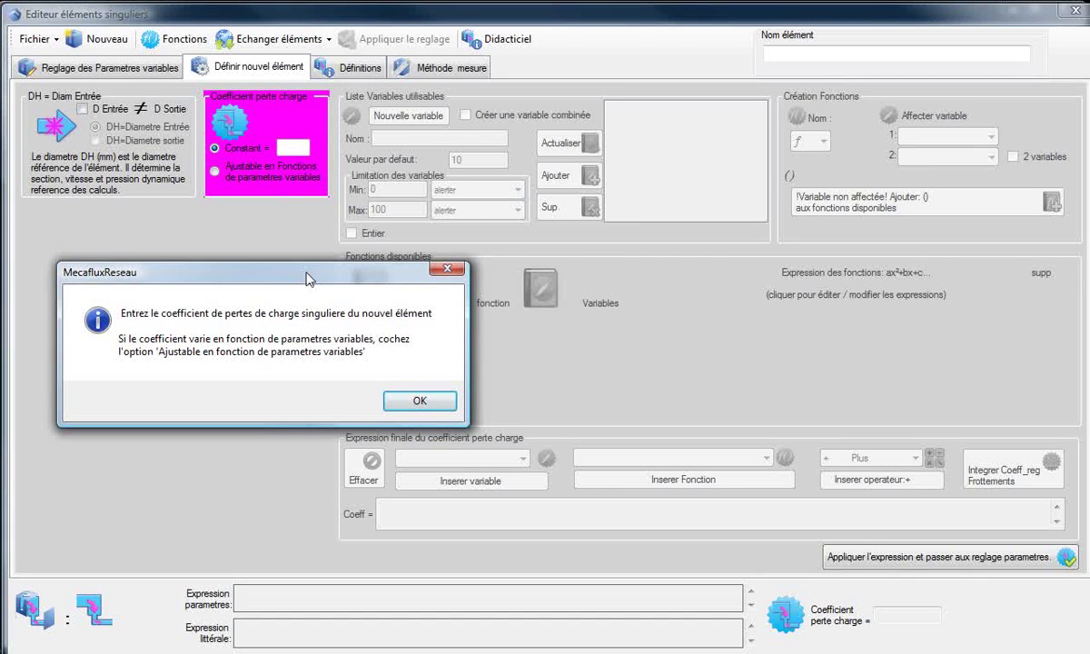
click(414, 400)
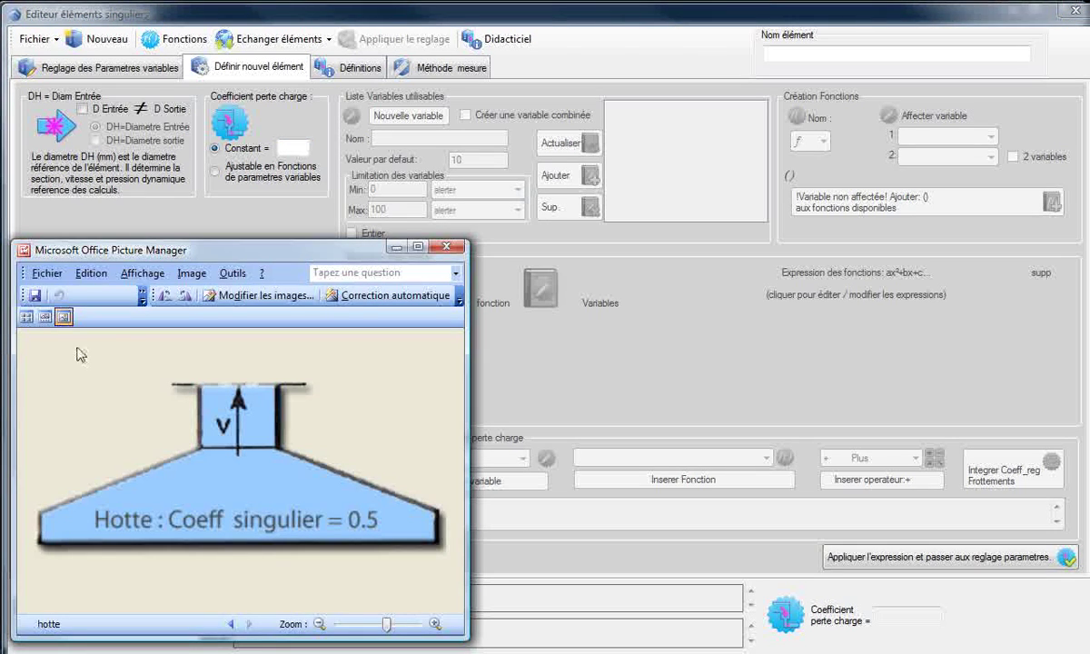
Define the element's inlet and outlet diameters as different and use the outlet diameter as the DH reference diameter
drag(227, 248, 234, 244)
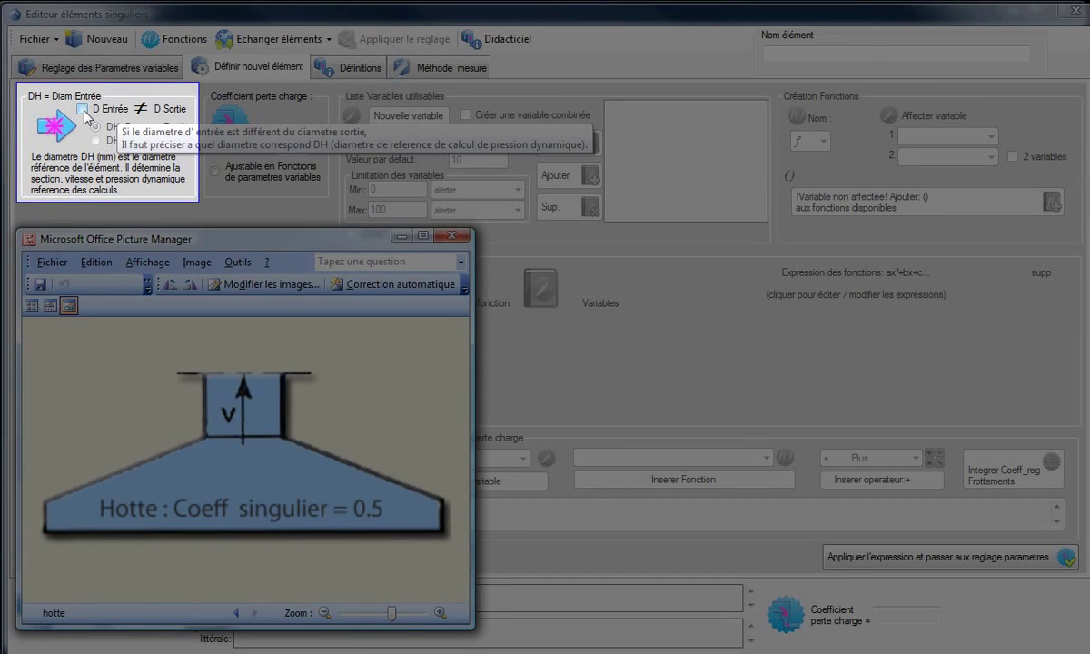
click(83, 109)
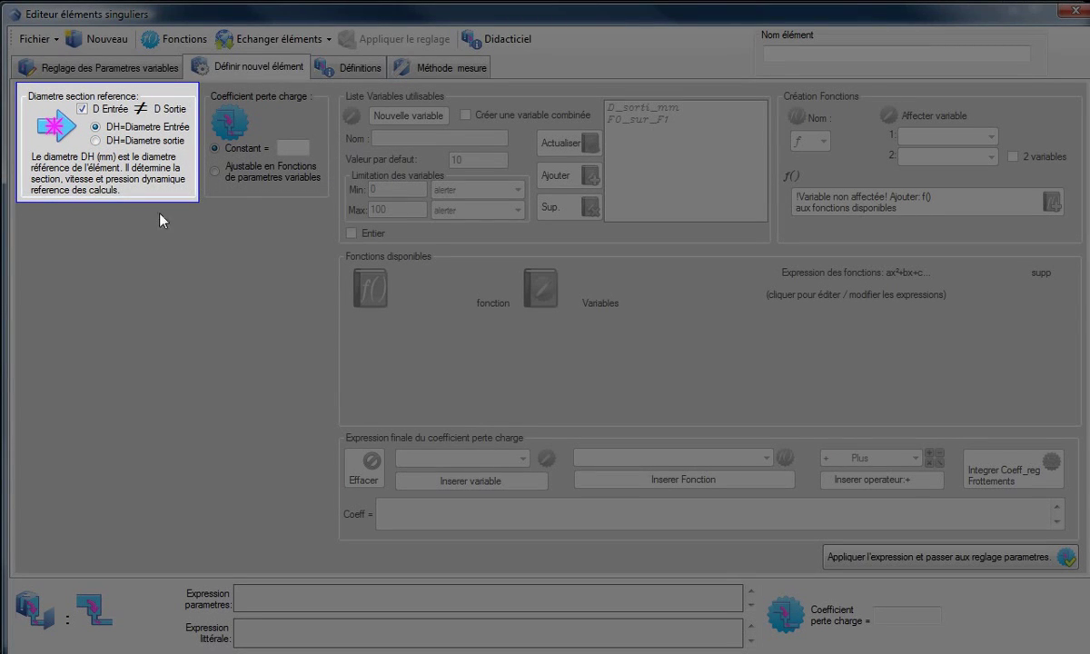
click(96, 140)
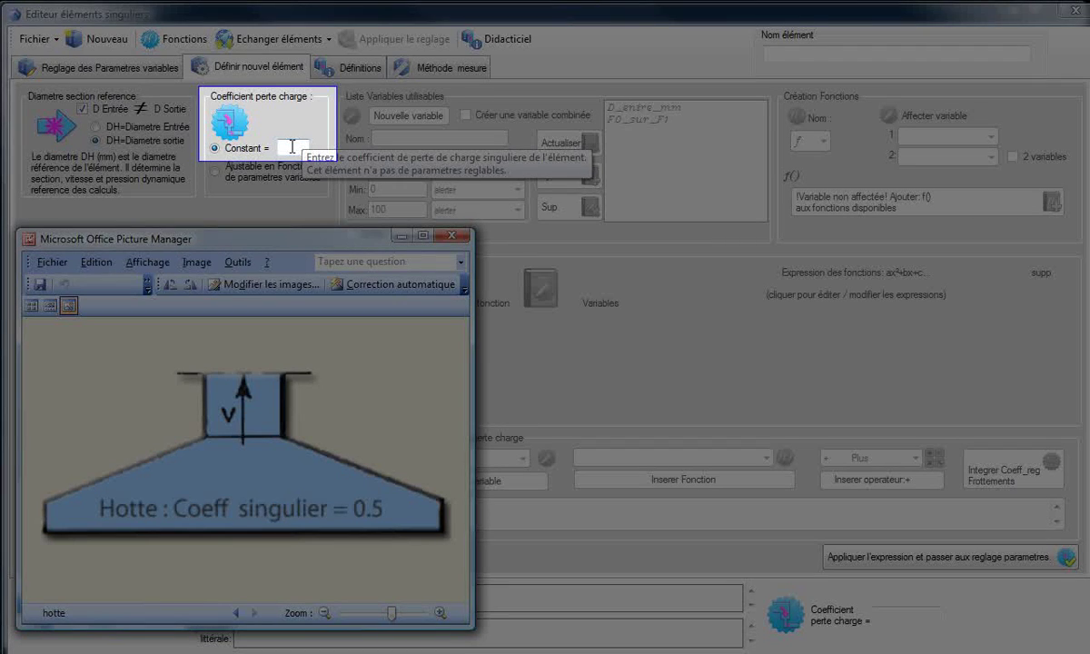
Set the pressure loss coefficient to a constant 0,5 and apply the expression to continue to the parameter settings
click(291, 146)
text(0.)
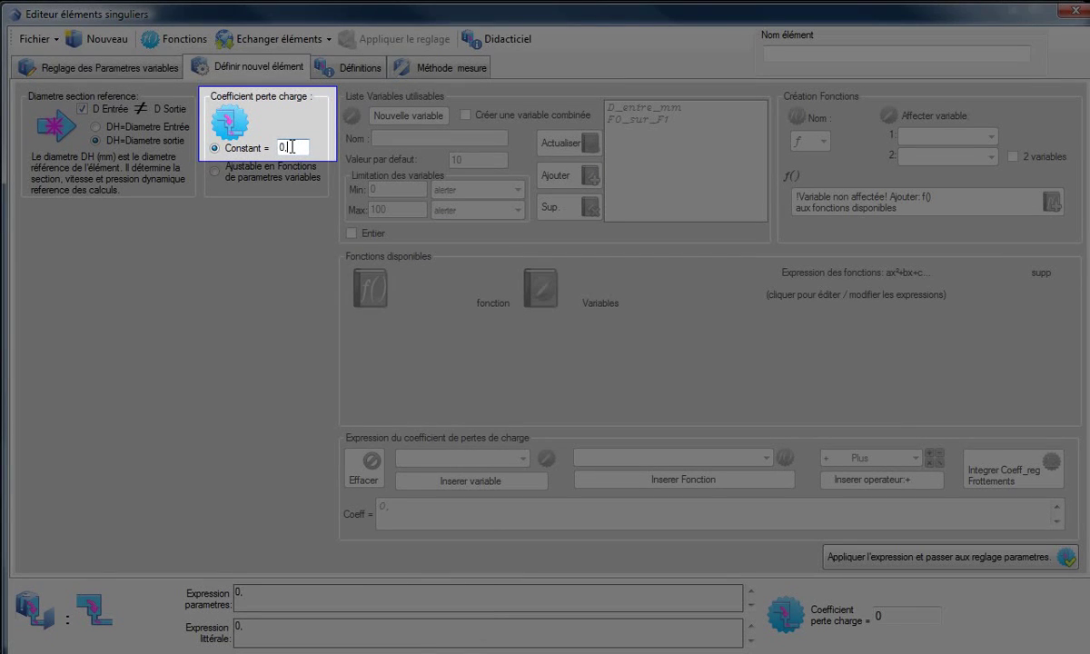
text(5)
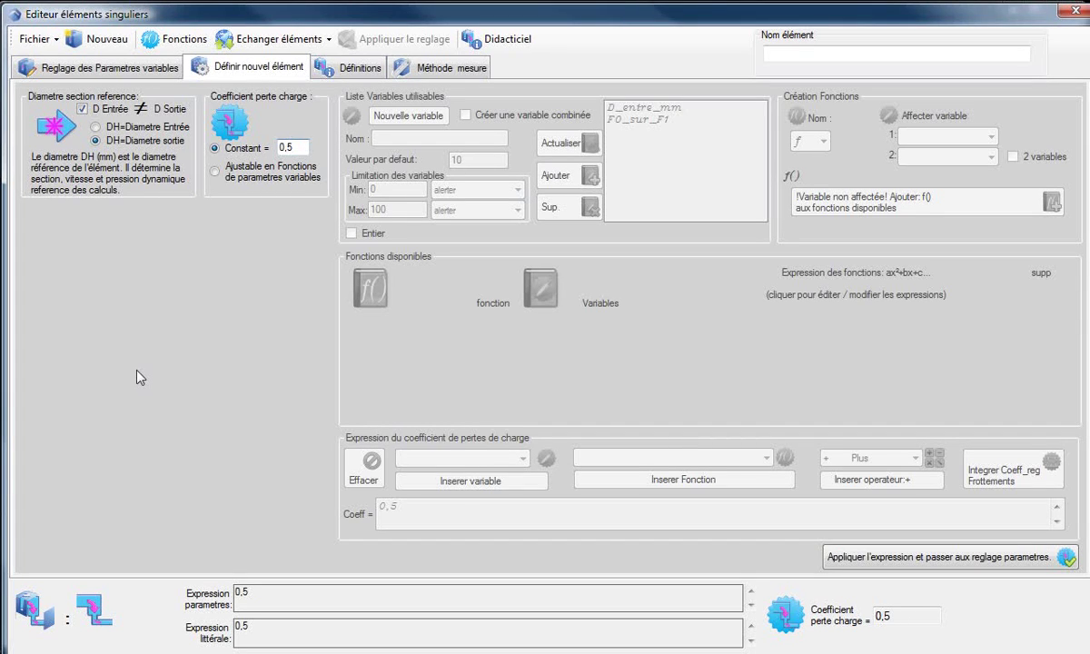
click(893, 559)
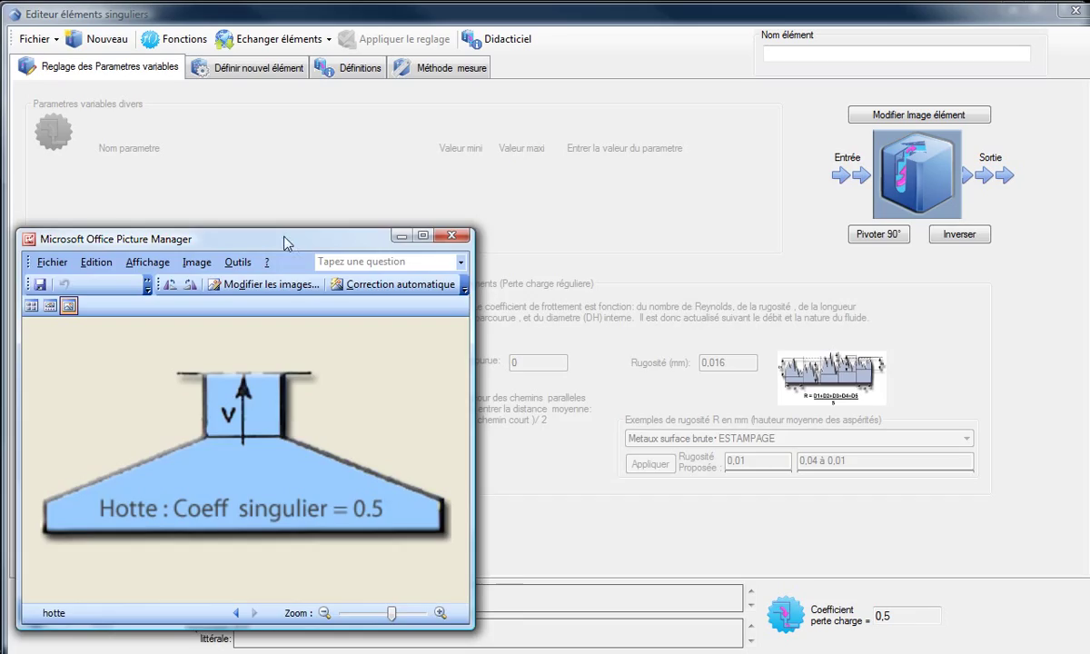
Set the element's inlet diameter to 0 mm and its outlet diameter (DH) to 200 mm
drag(284, 240, 761, 168)
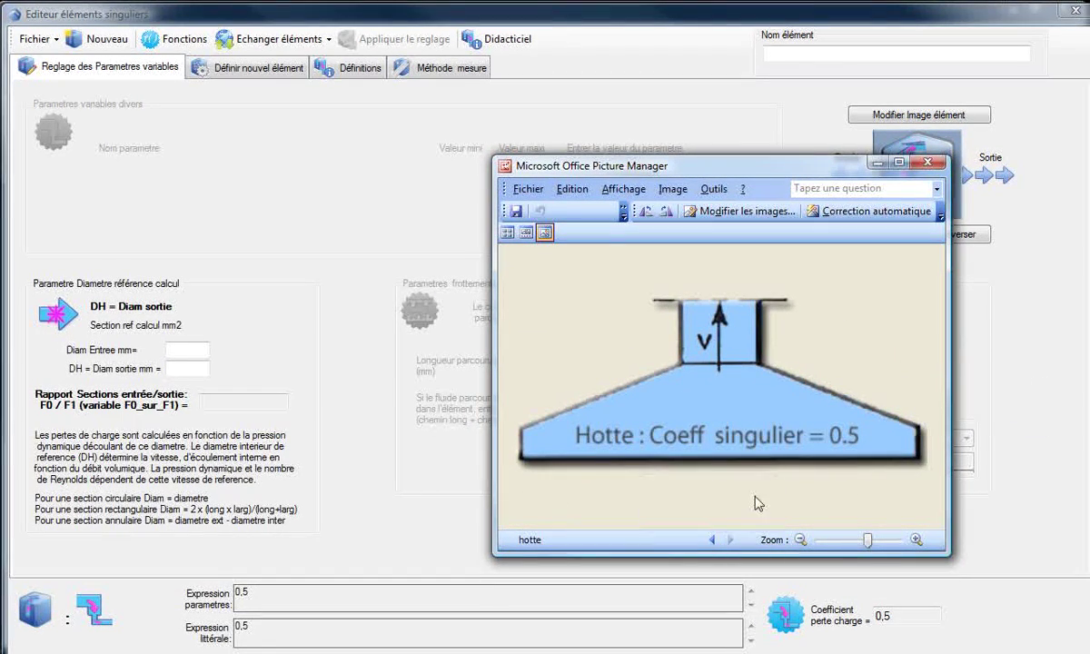
click(178, 350)
text(0)
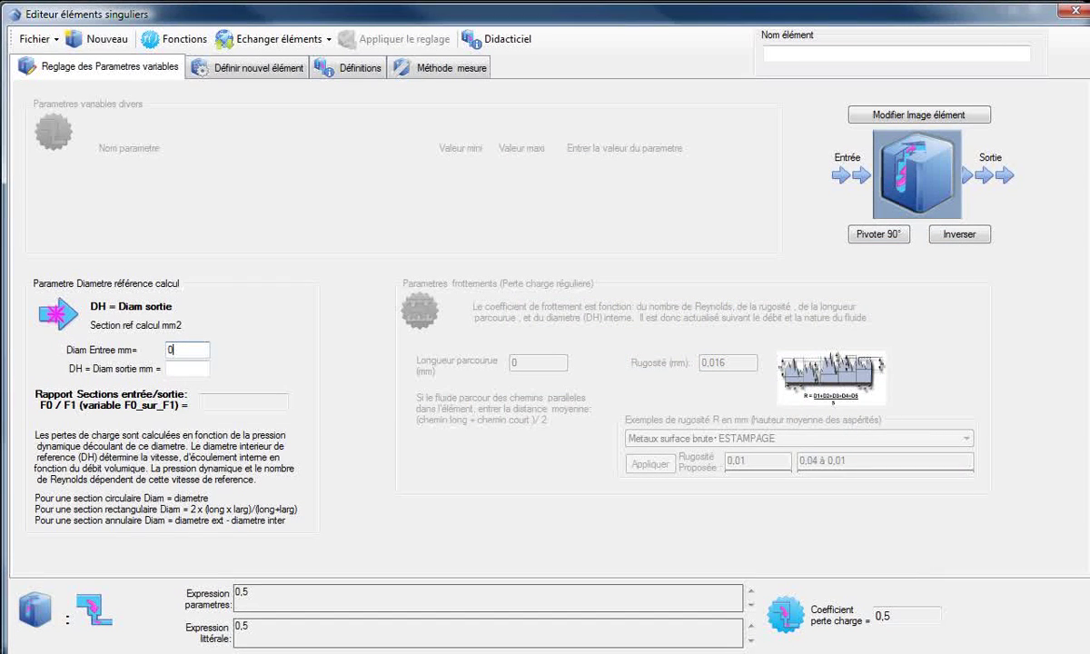
key(alt+Tab)
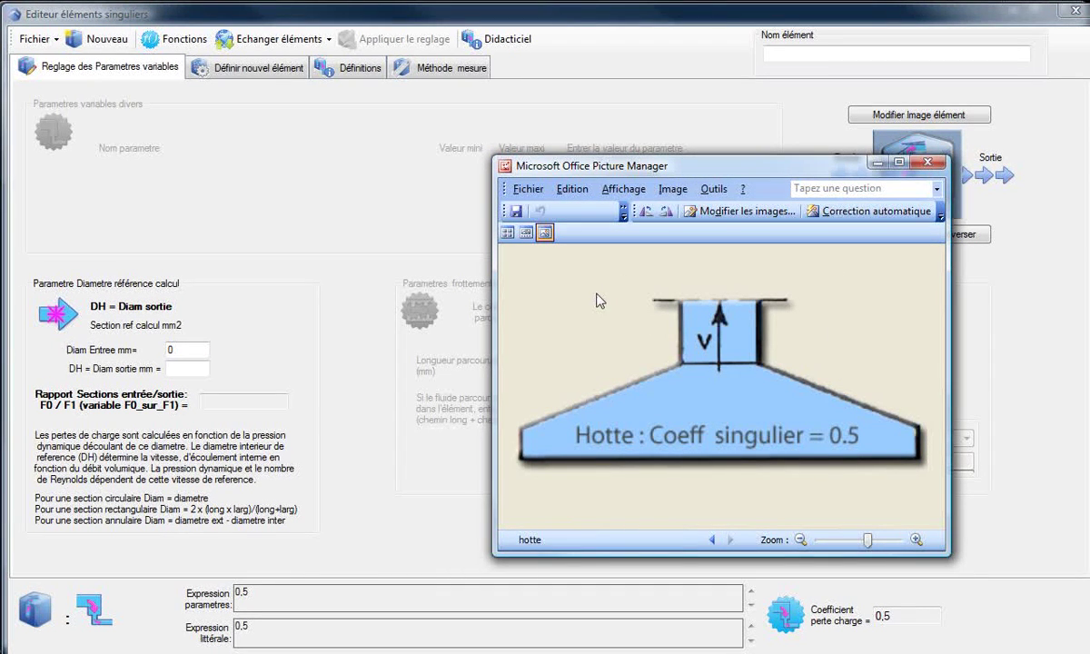
click(175, 369)
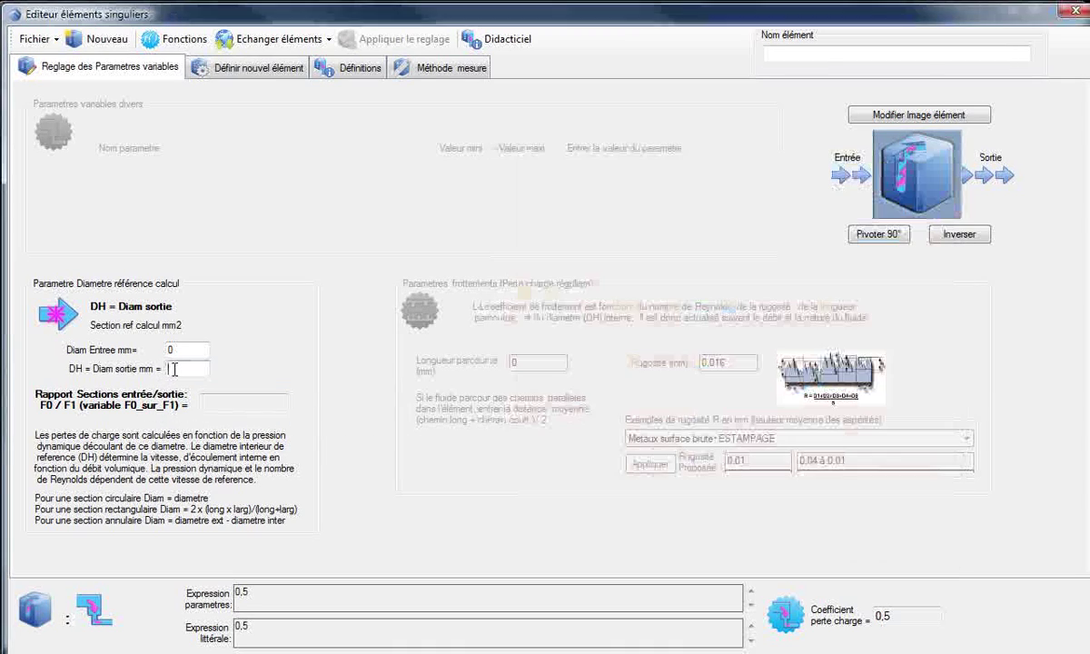
text(200)
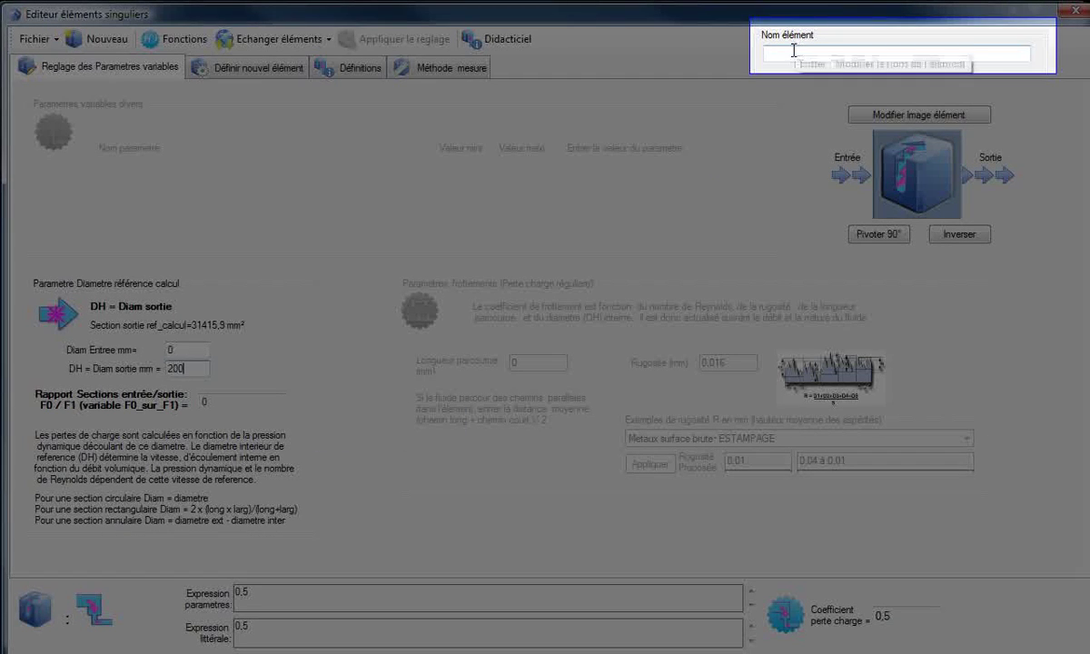
Name the element hotte_diam_200mm
click(793, 51)
text(hotte)
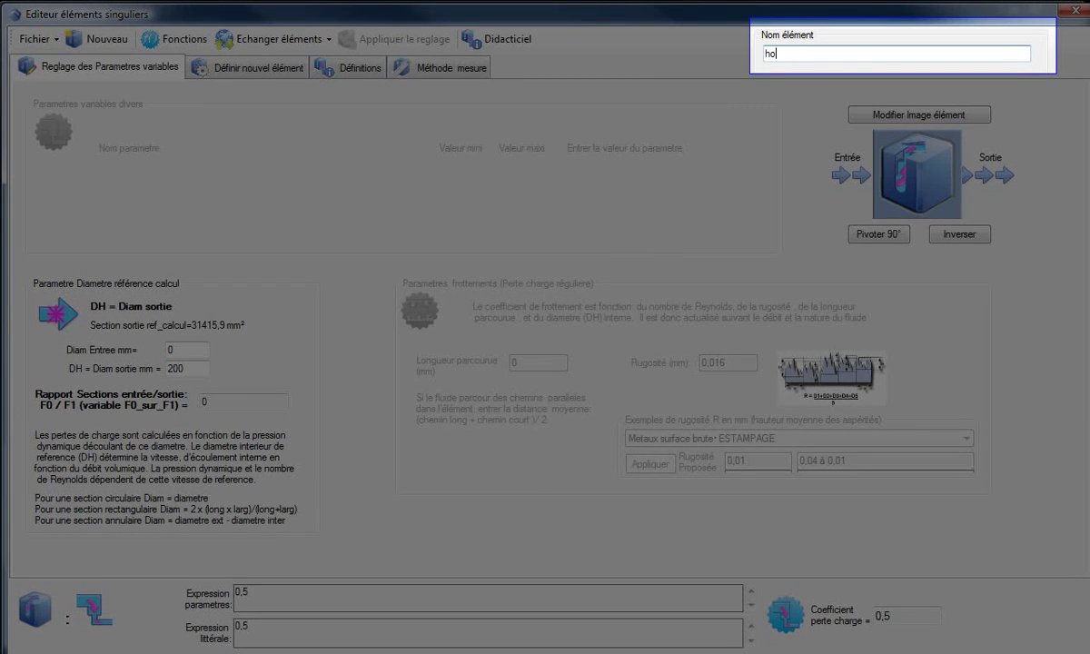
text(_dim)
key(BackSpace)
text(am_200mm)
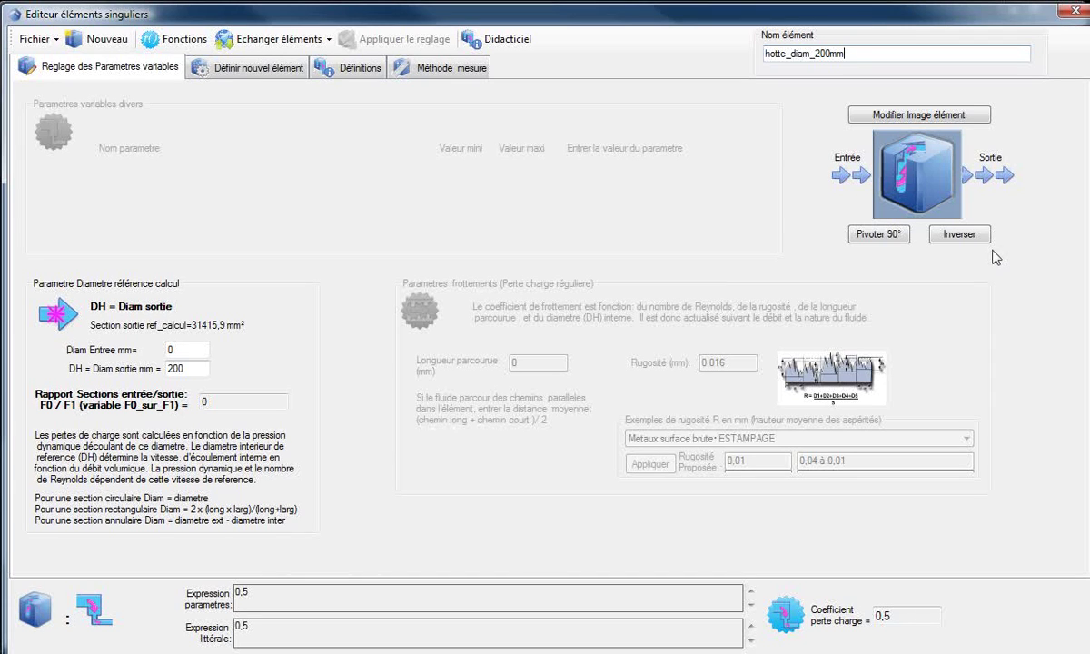
Replace the element's image with the file hotte.png
click(947, 120)
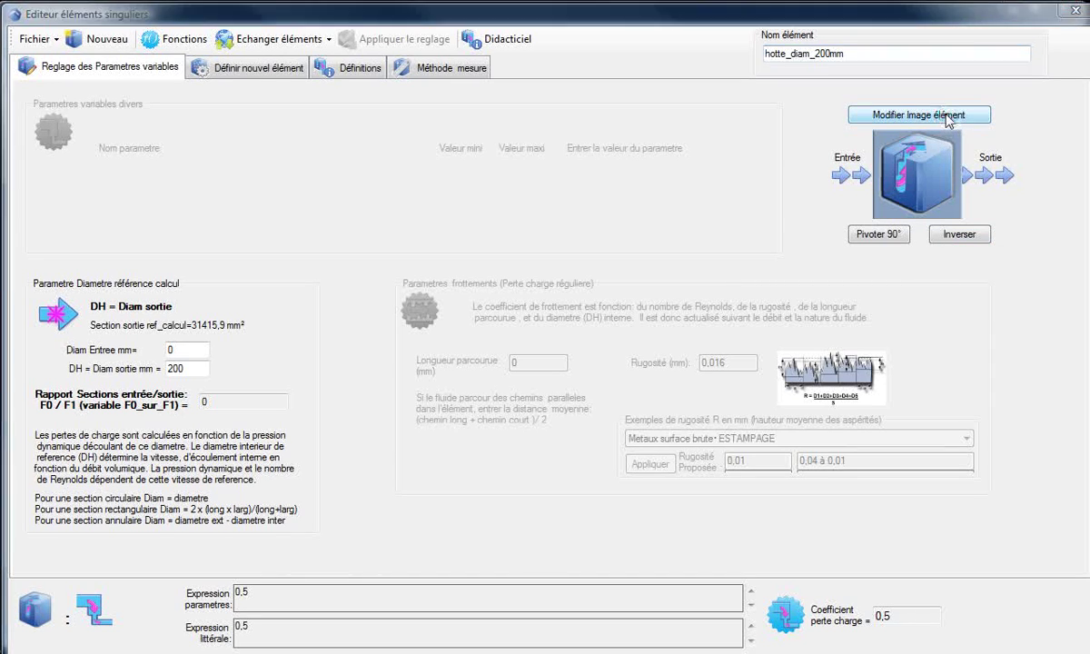
click(41, 227)
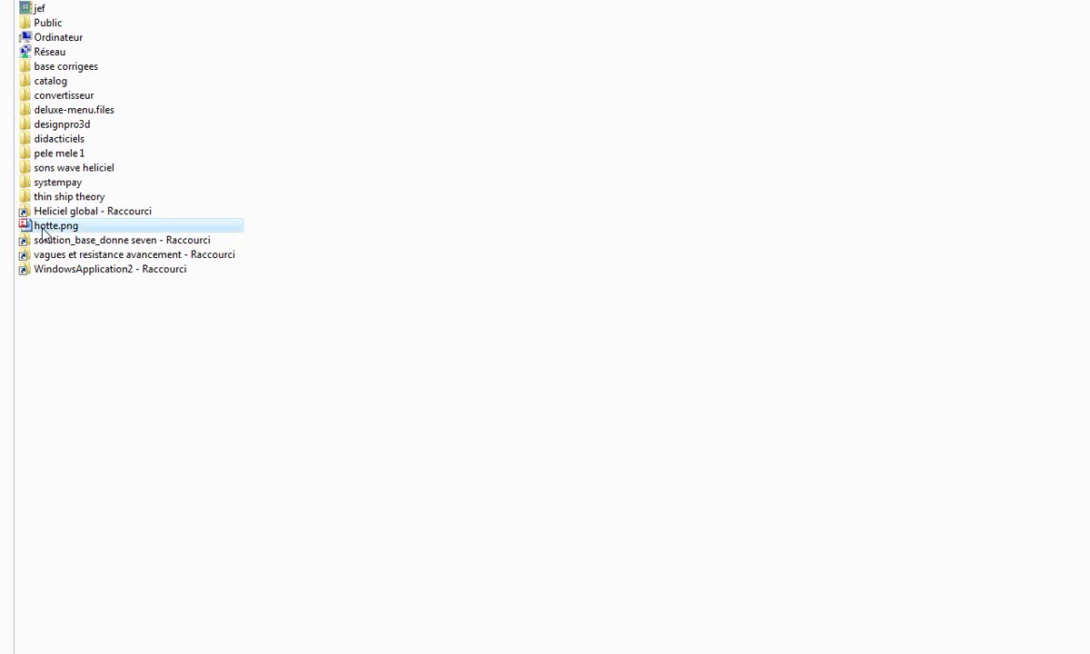
double_click(43, 227)
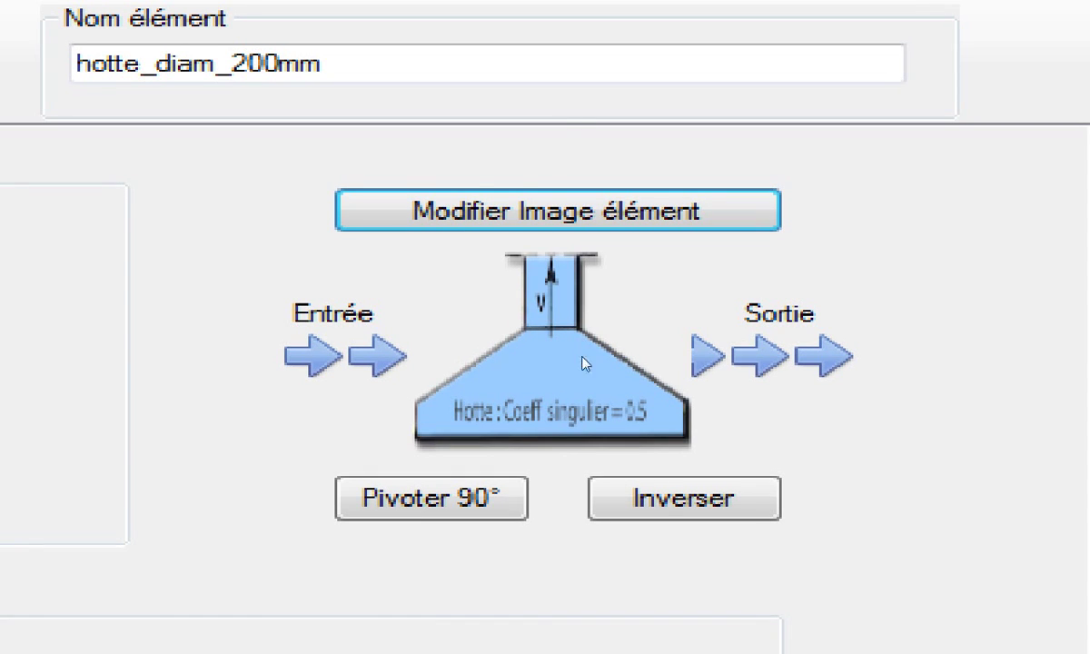
Try out the image orientation by rotating the hood through a full turn in 90° increments and inverting it twice
click(438, 502)
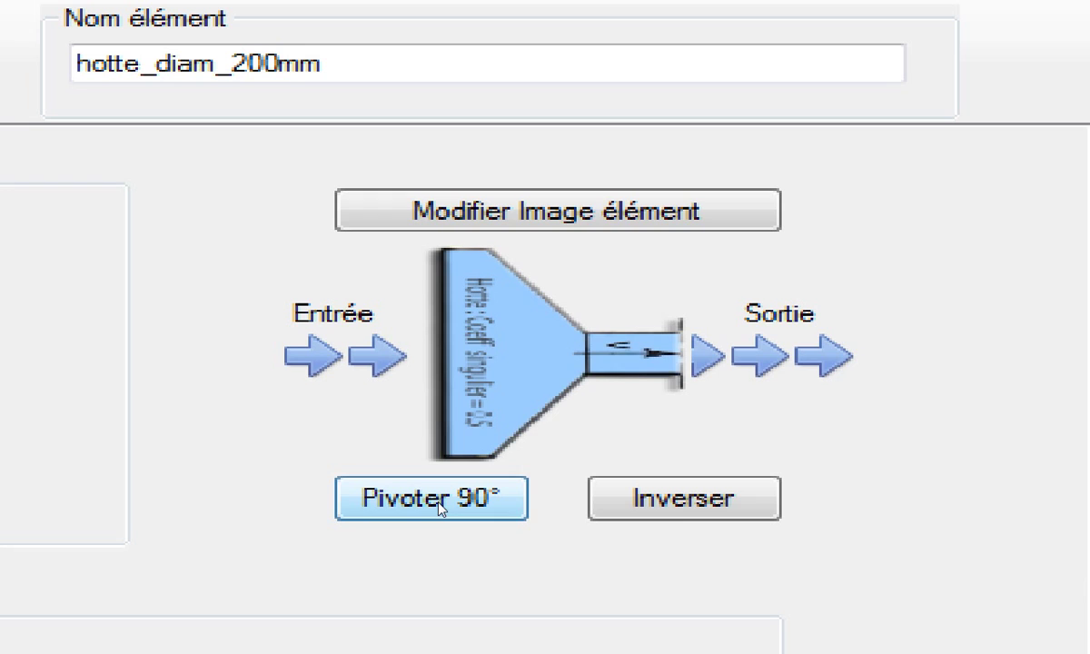
click(440, 505)
click(439, 505)
click(440, 505)
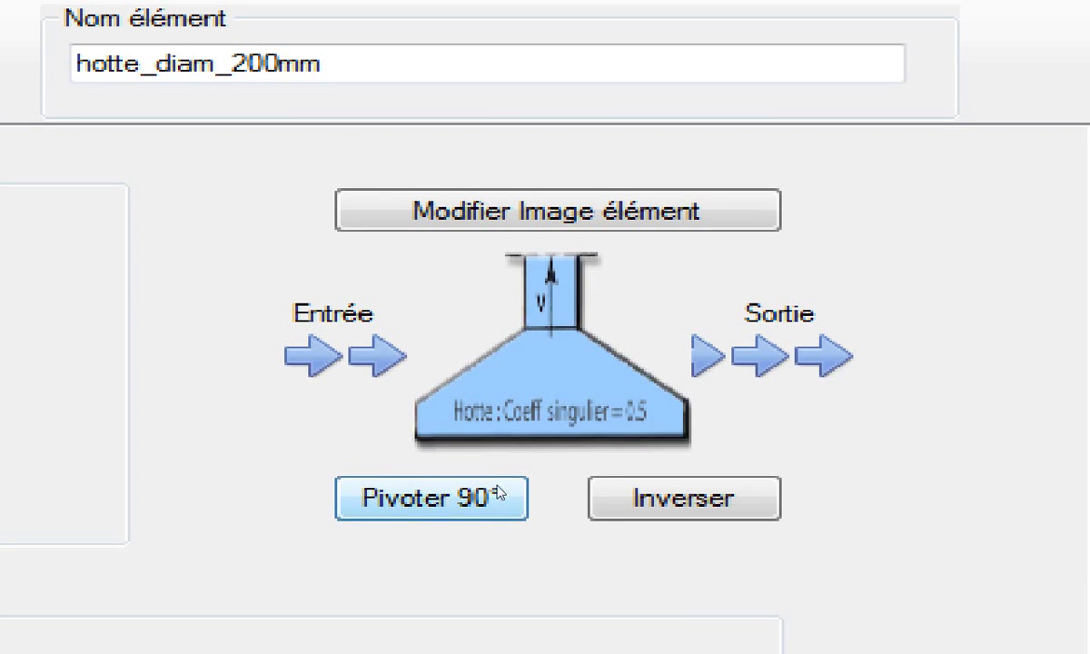
click(656, 502)
click(655, 501)
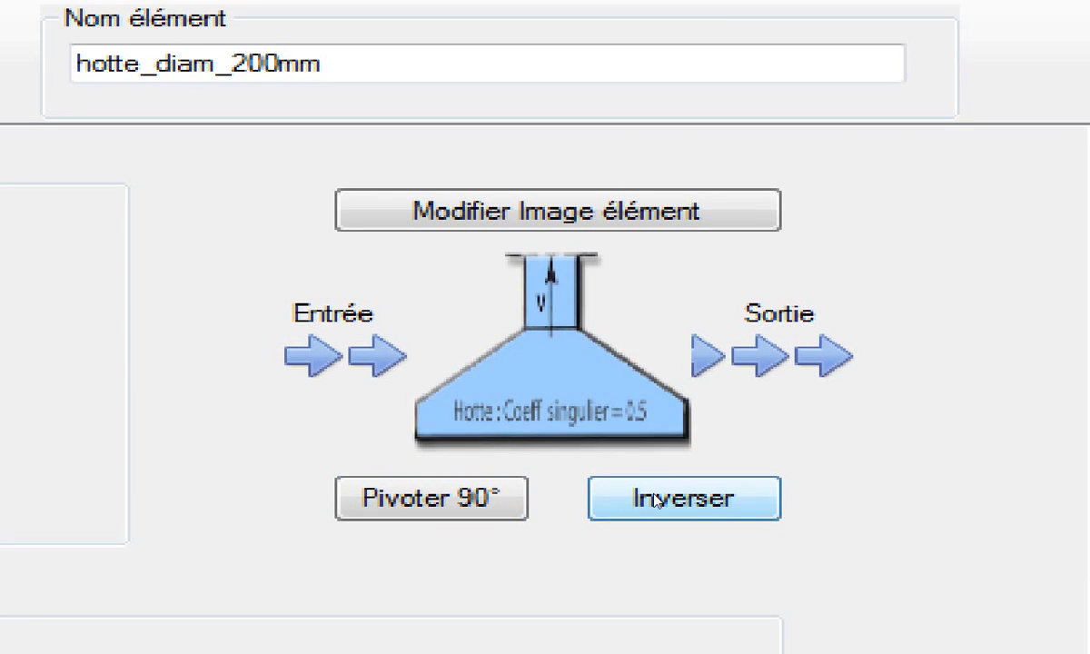
Rotate the hood image 90° so its outlet points towards Sortie, and save the element to the singular elements library
click(432, 502)
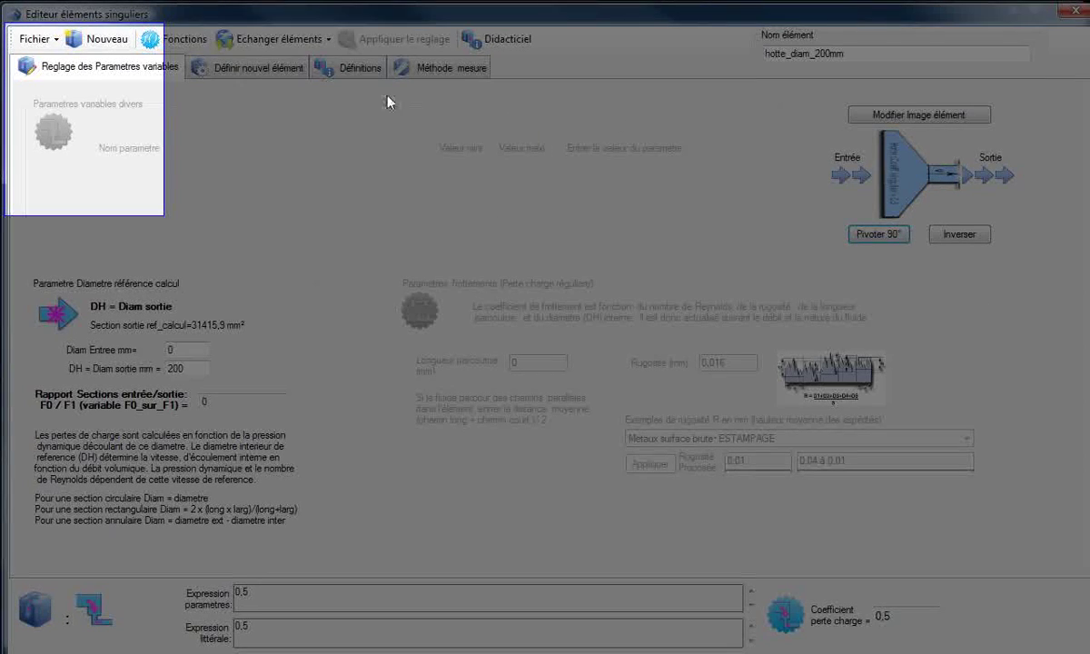
click(34, 39)
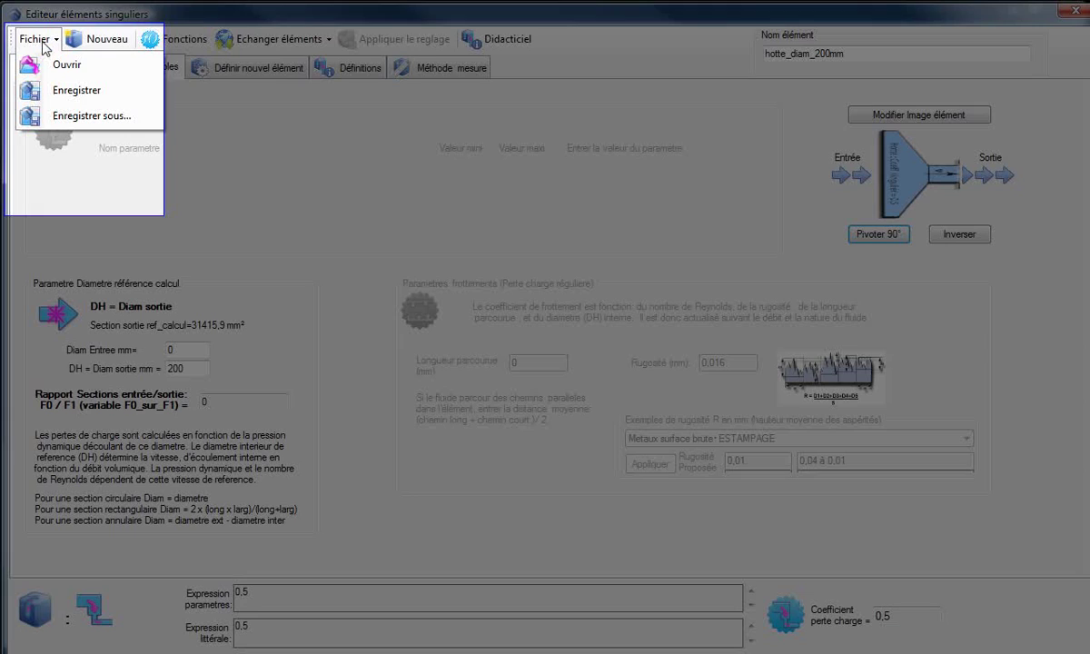
click(69, 93)
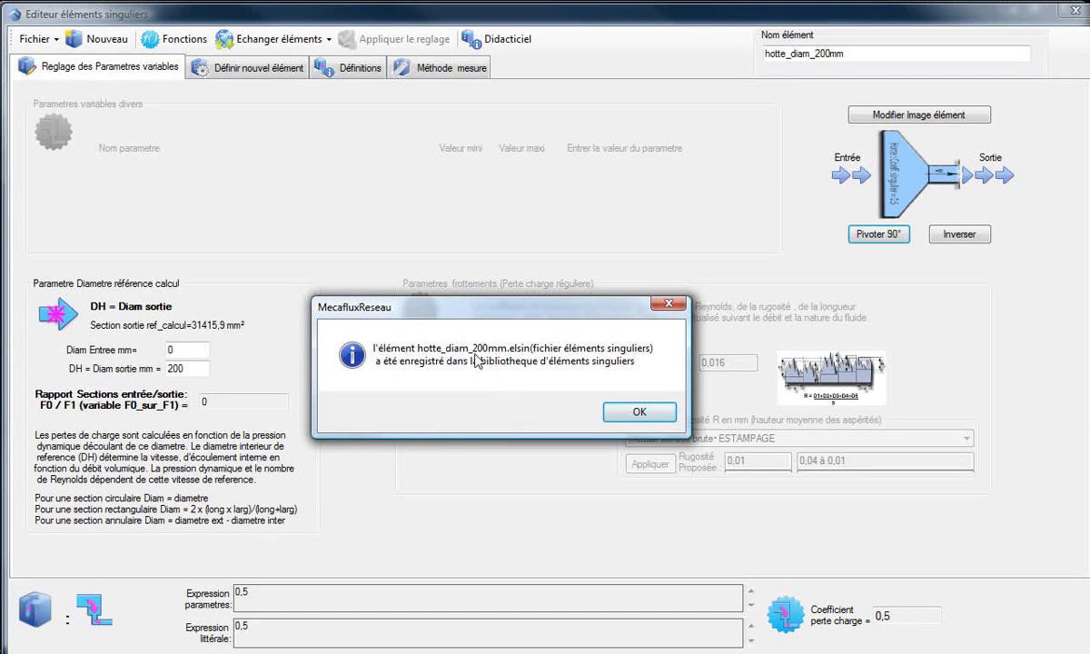
click(628, 412)
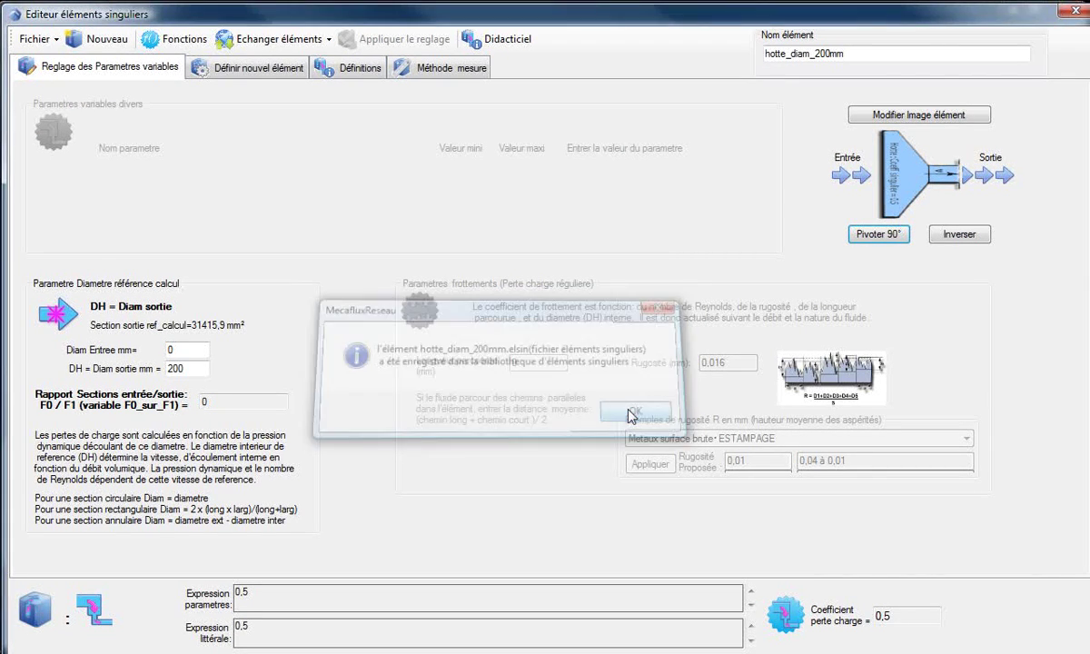
Close the element editor and place hotte_diam_200mm.elsin from the library's singular elements into the 3D network Reseau 1
click(1070, 10)
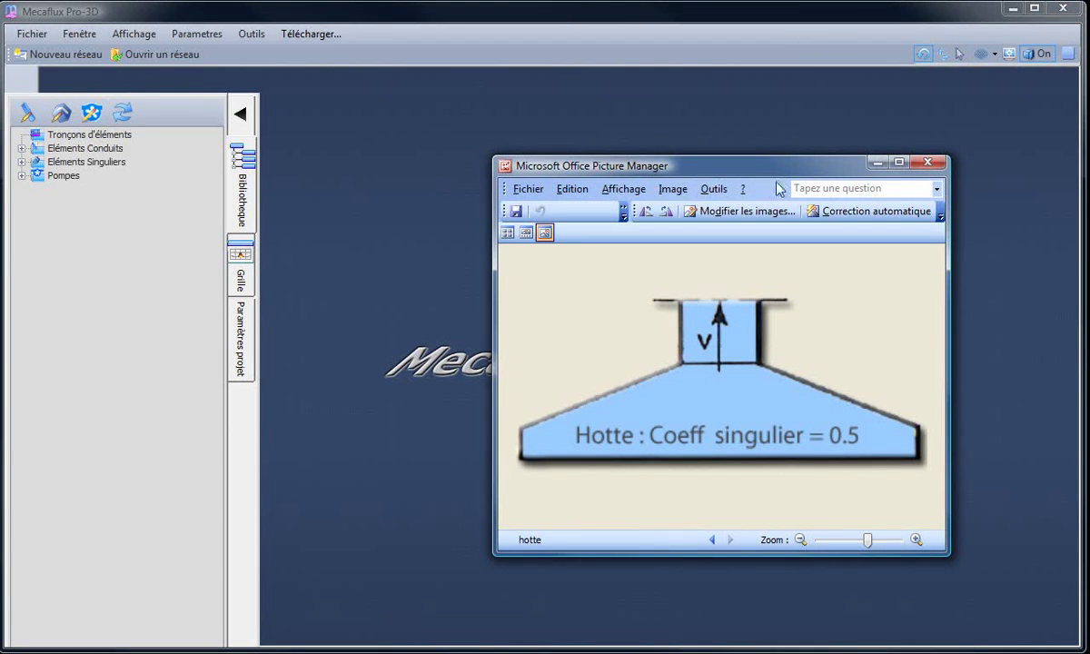
click(488, 167)
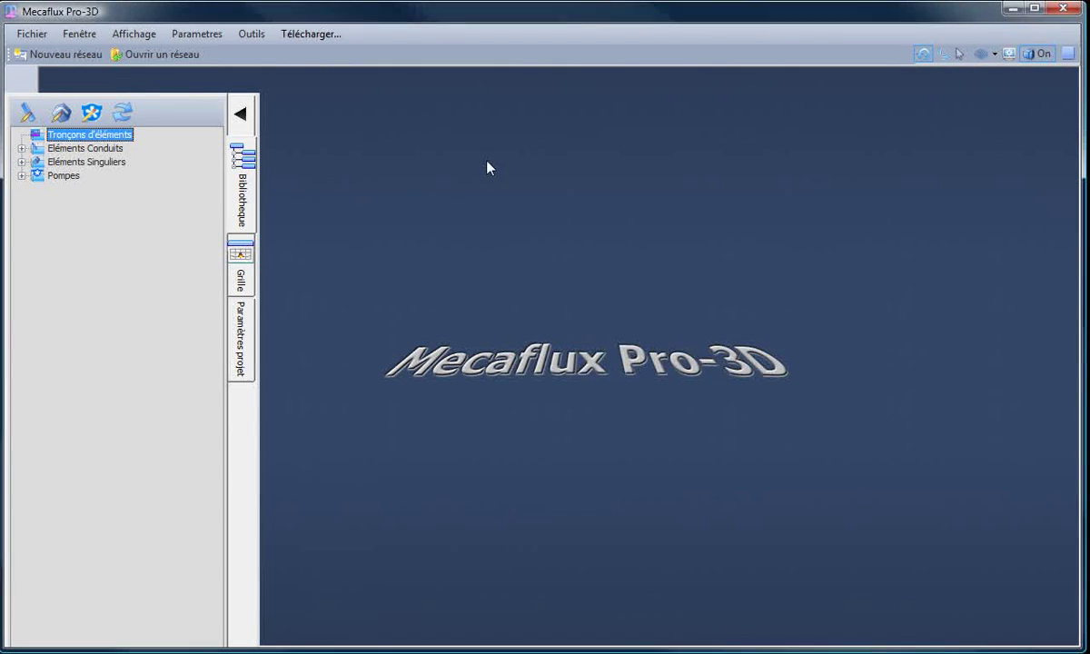
click(24, 163)
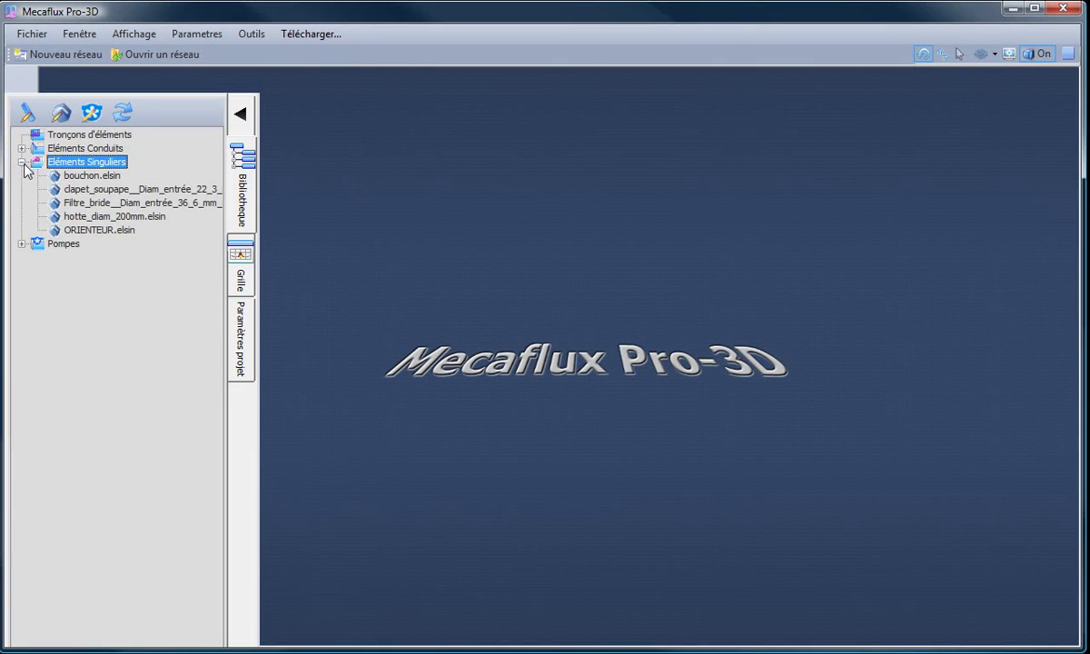
click(100, 217)
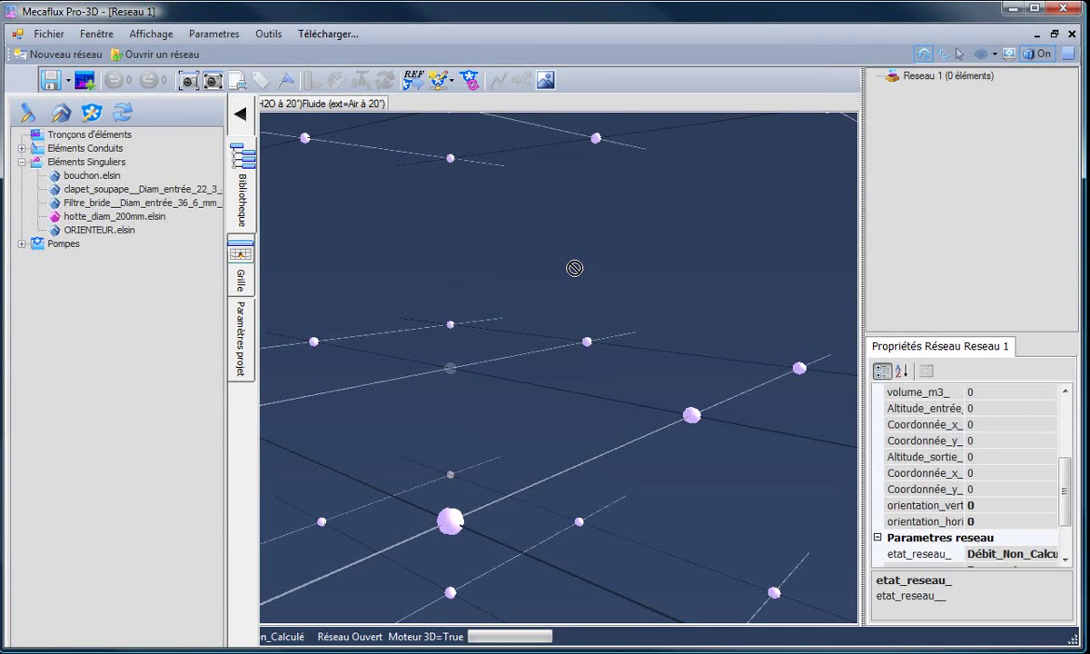
drag(574, 268, 564, 328)
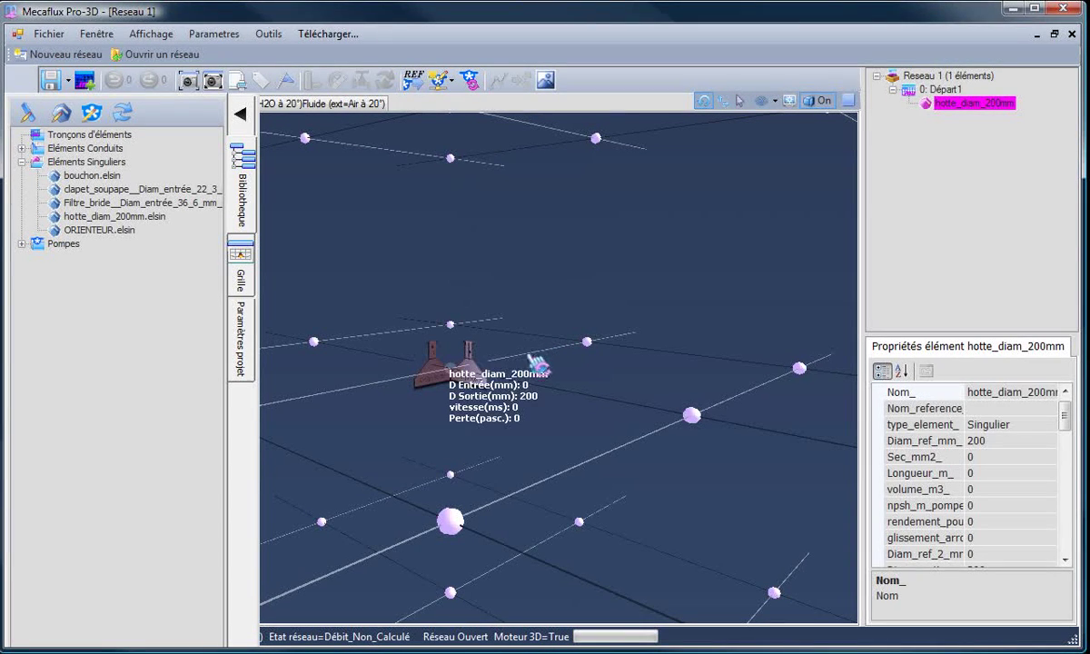
click(510, 428)
drag(526, 429, 390, 371)
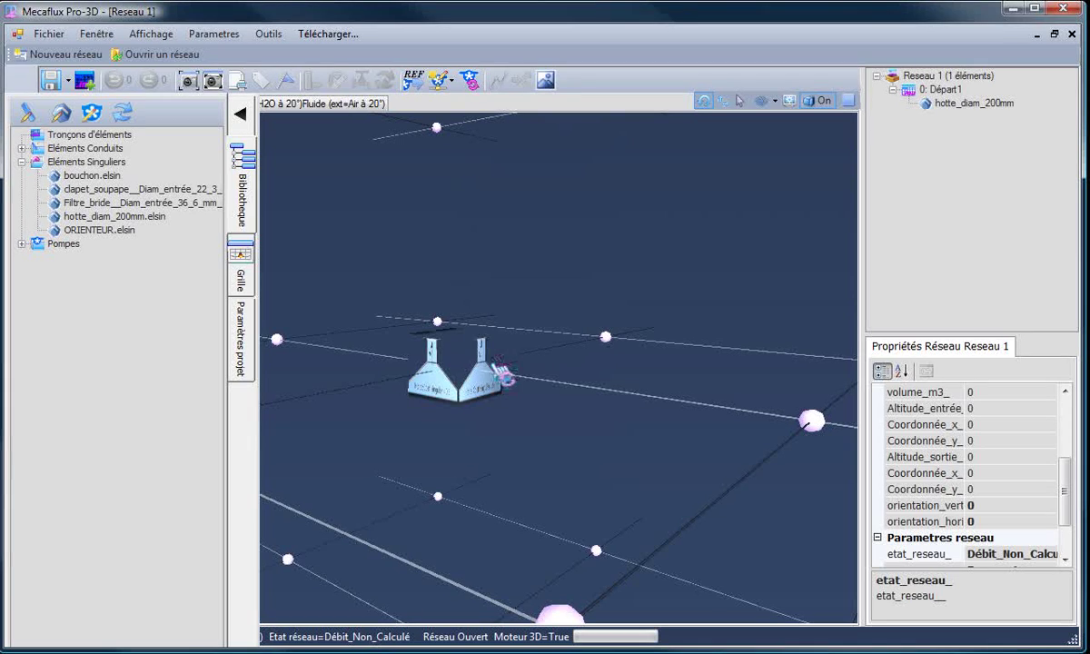
Continue the network after hotte_diam_200mm with a straight conduit, trying its outlet at X 0, Y -0.5 and altitude 0.5 m
click(445, 359)
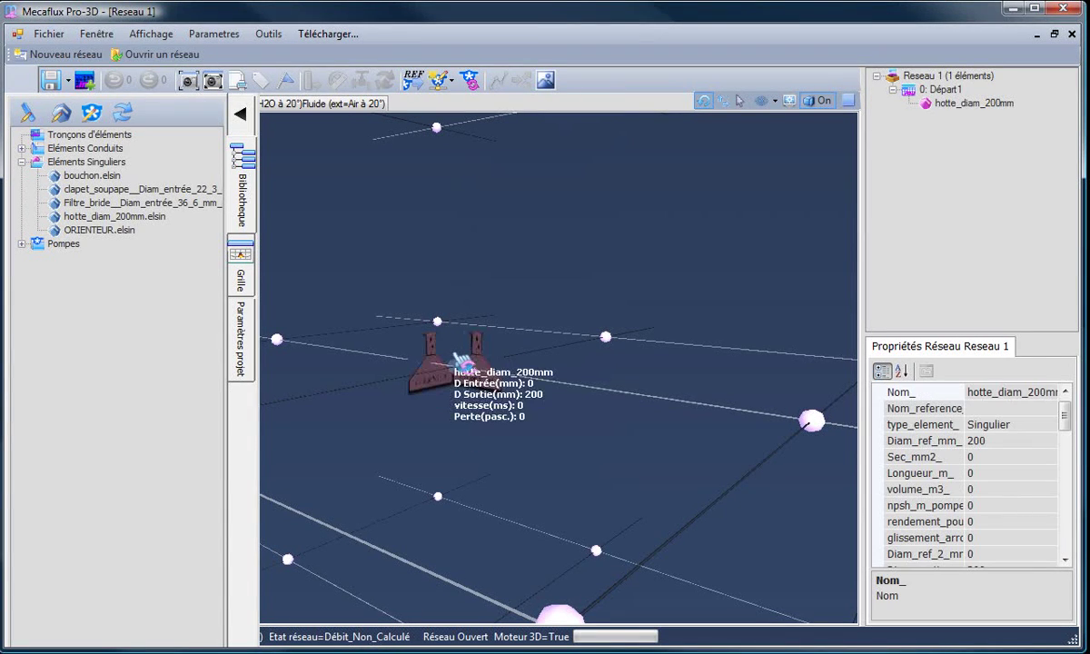
right_click(454, 361)
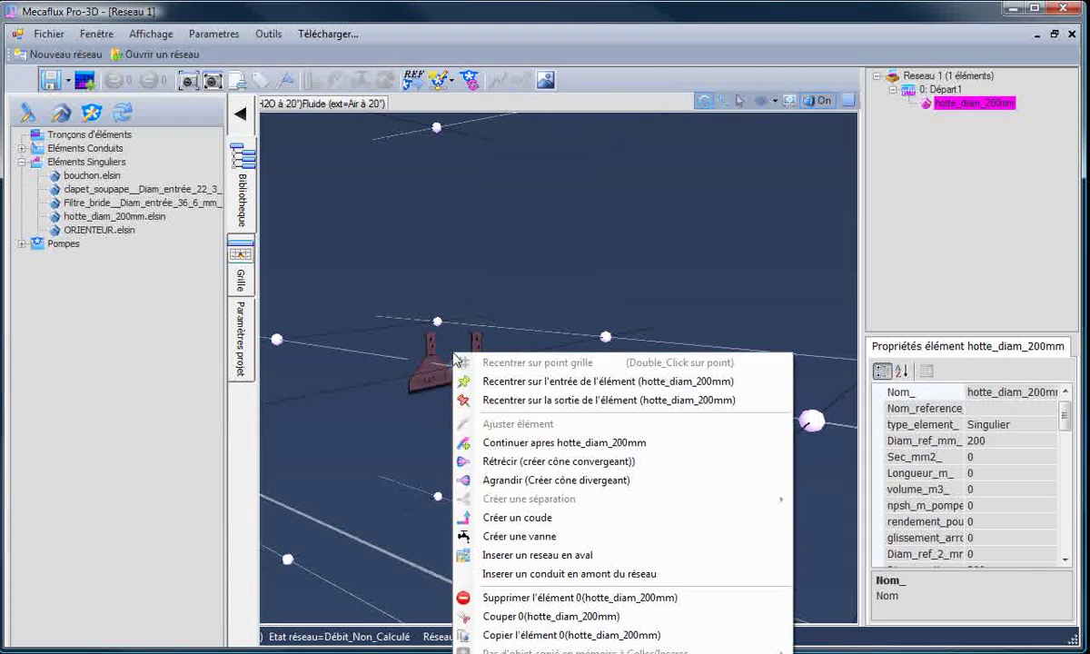
click(589, 444)
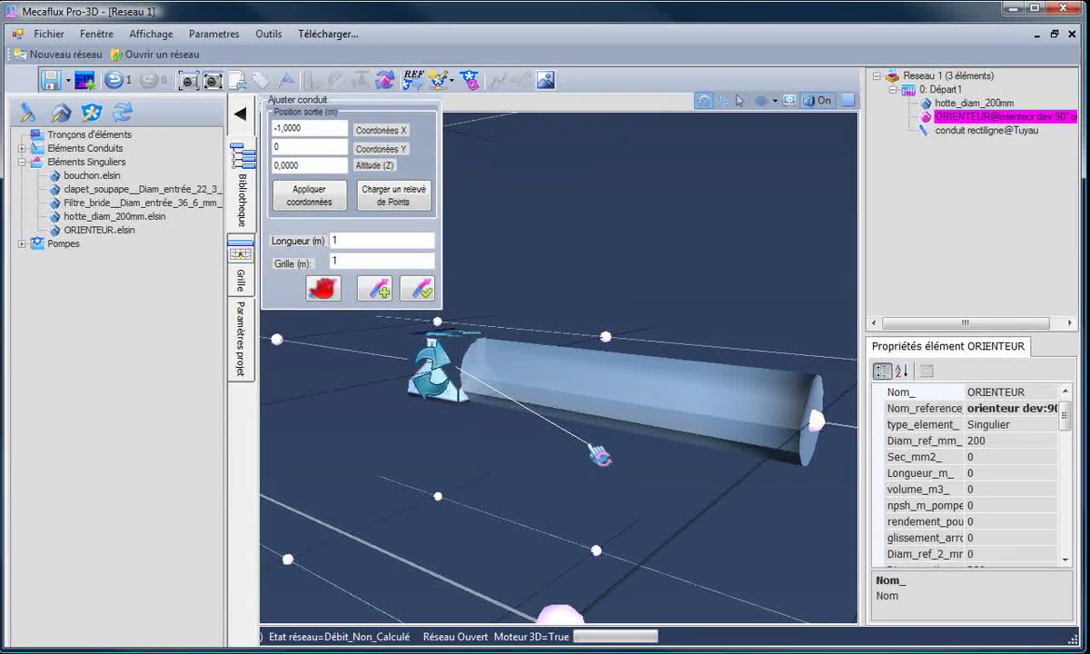
scroll(590, 445, down, 3)
drag(606, 238, 582, 220)
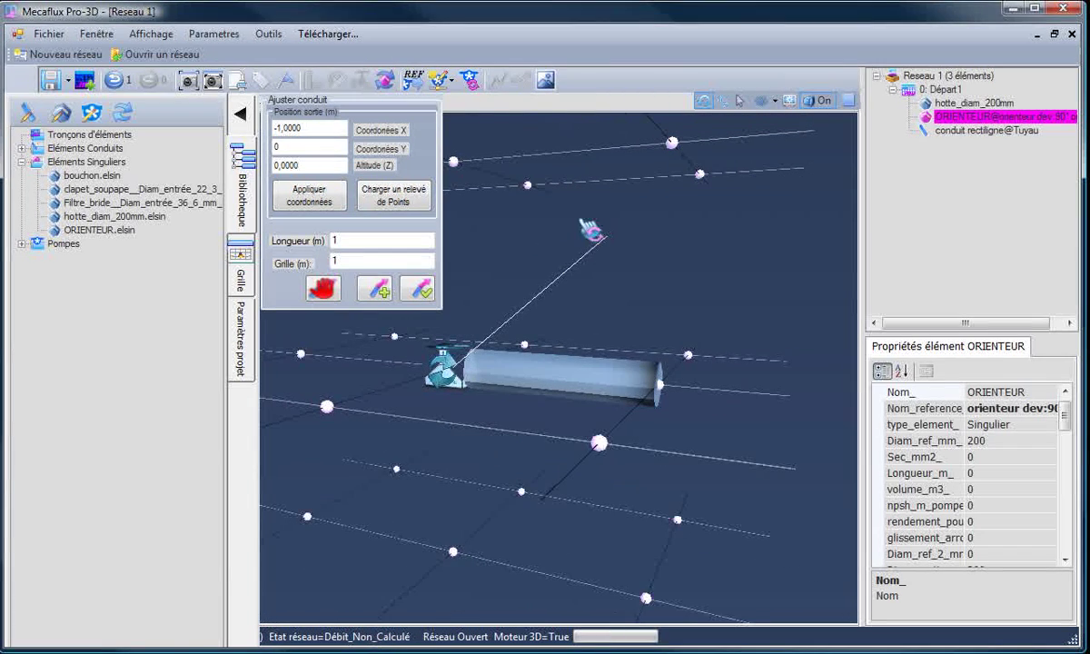
click(530, 192)
scroll(600, 292, down, 3)
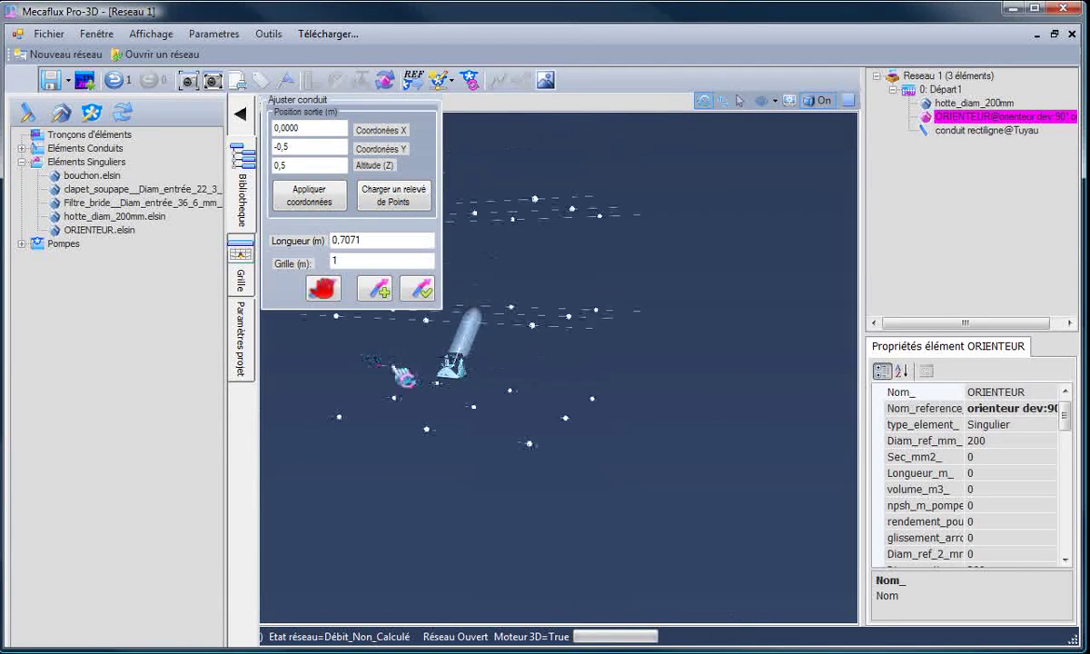
Hide the library, make the conduit vertical with its outlet at X 0, Y 0, altitude 1 m, and validate it
click(239, 116)
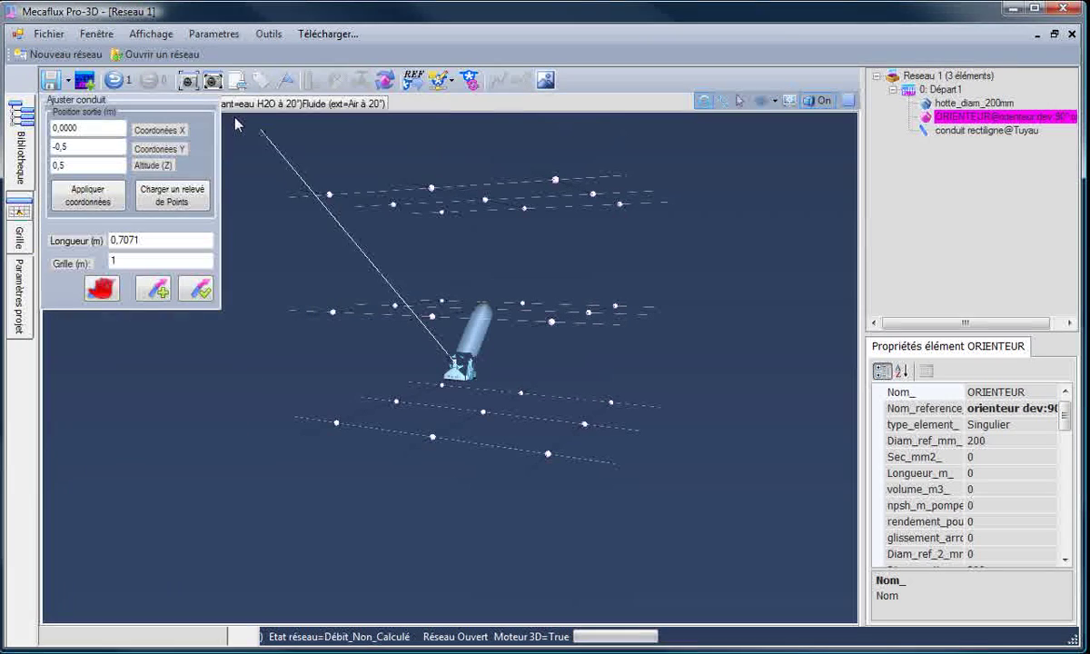
scroll(461, 298, up, 5)
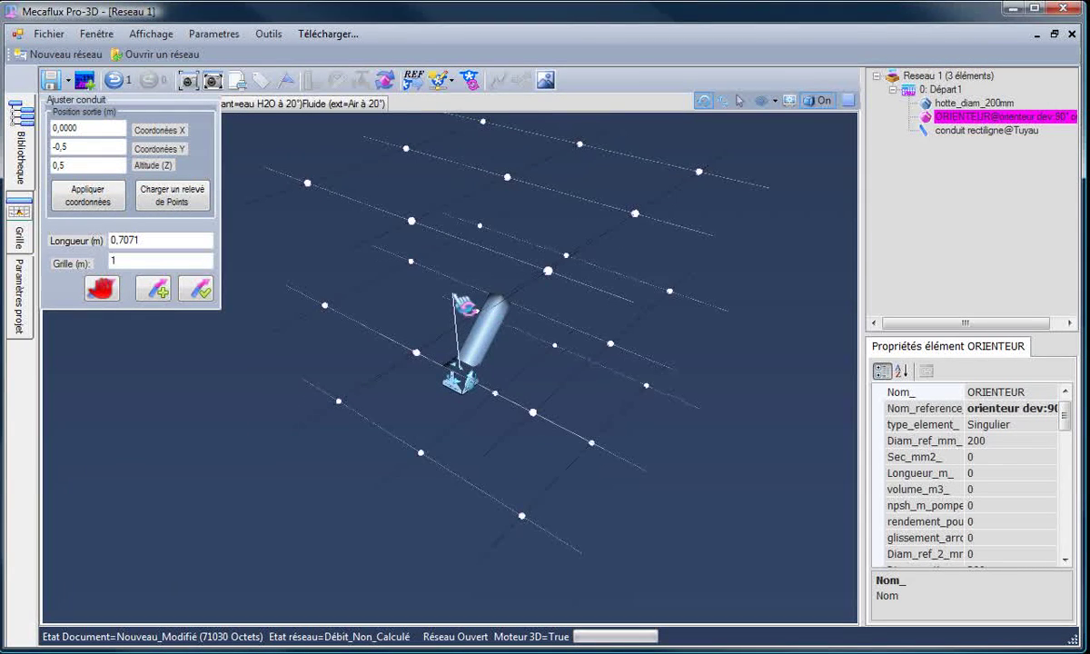
click(523, 183)
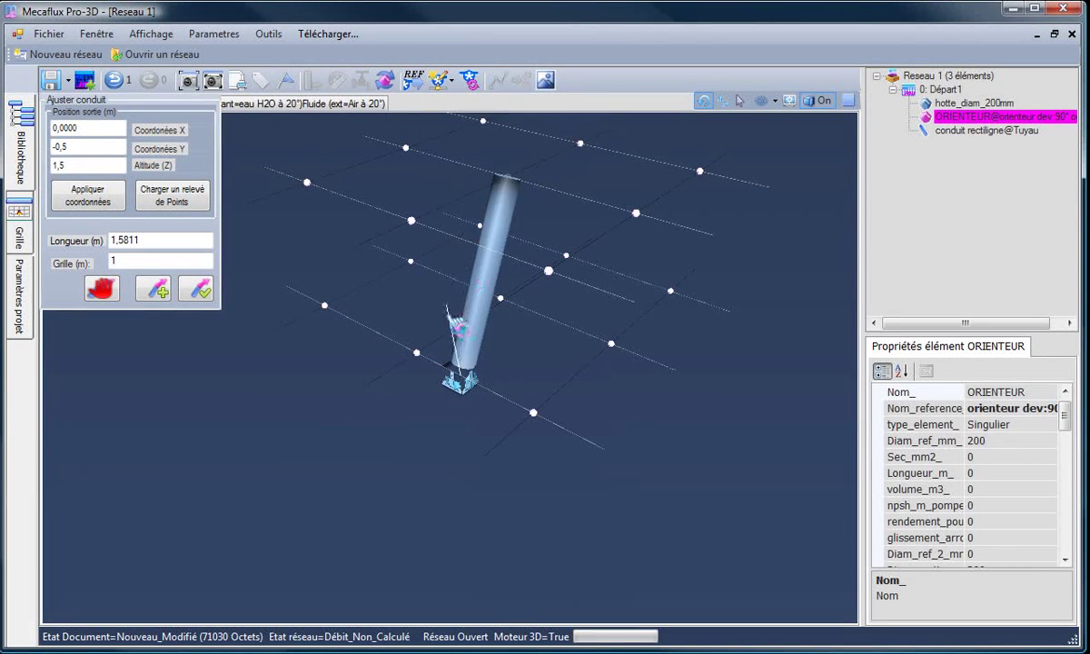
drag(454, 319, 484, 408)
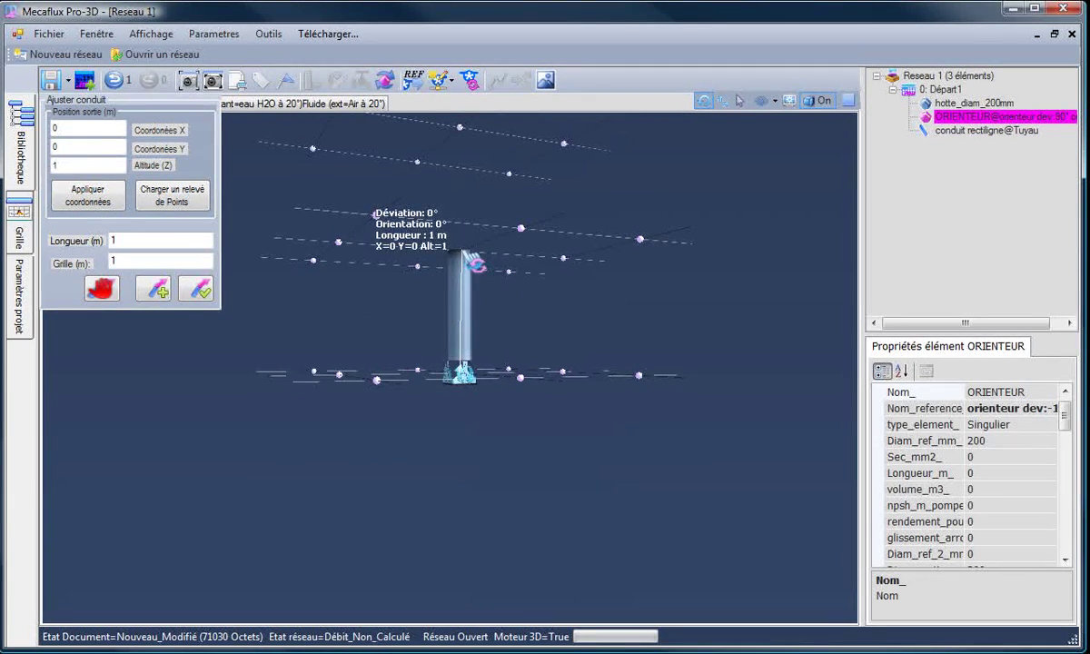
click(467, 255)
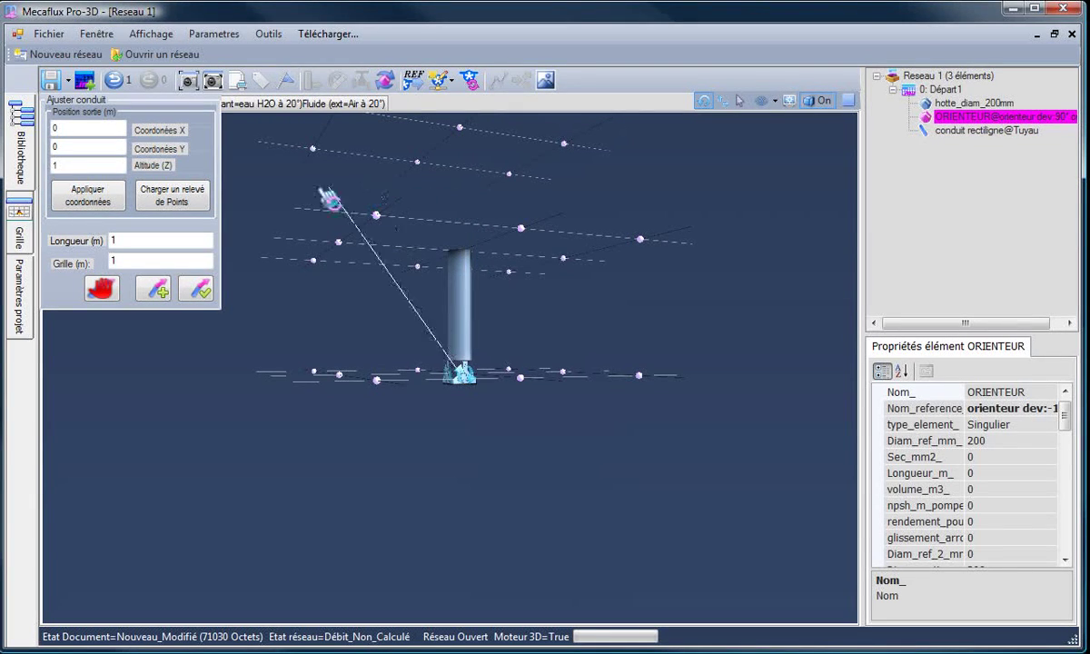
click(197, 290)
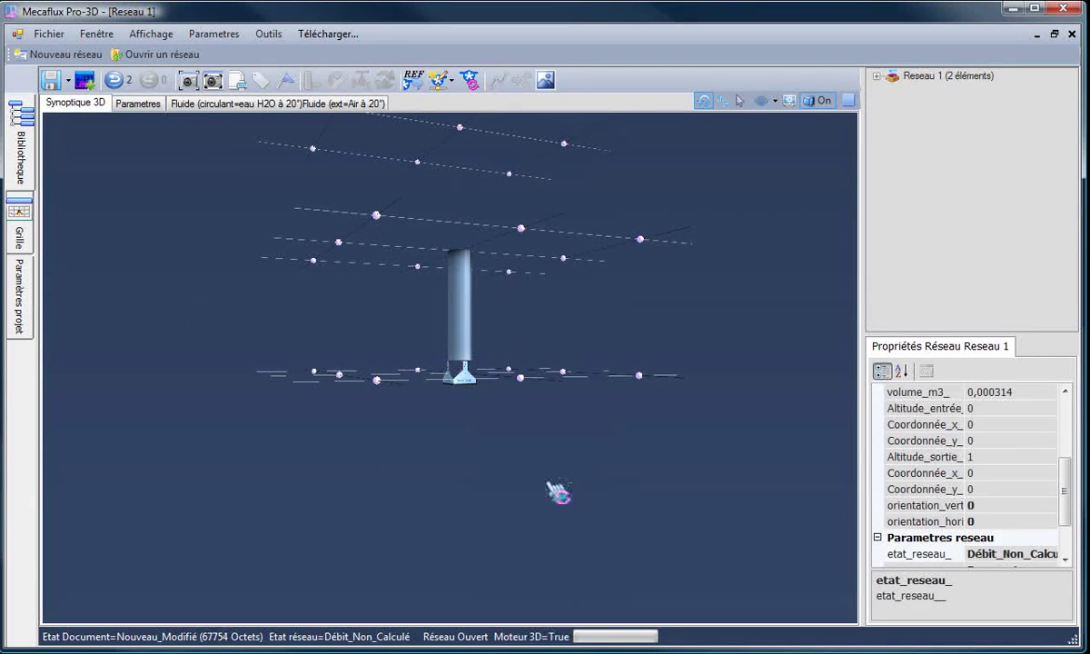
Set the test flow rate for the generator to 200 m3/h
drag(557, 494, 491, 427)
scroll(485, 363, up, 3)
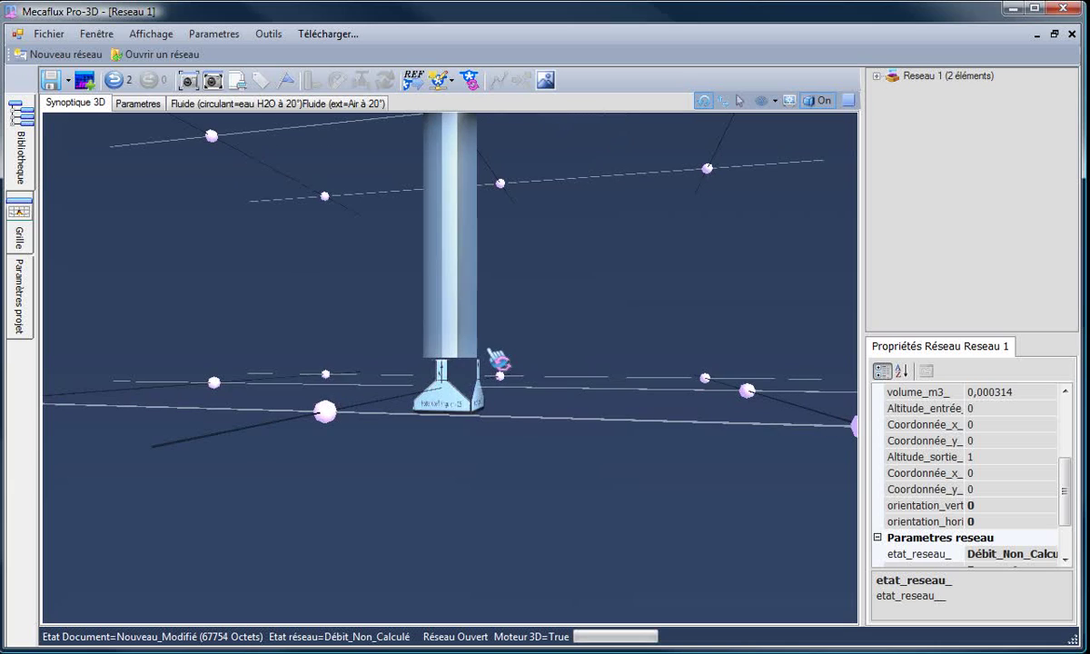
mouse_move(441, 475)
mouse_down()
mouse_move(376, 516)
mouse_move(318, 502)
mouse_move(319, 472)
mouse_move(437, 481)
mouse_up()
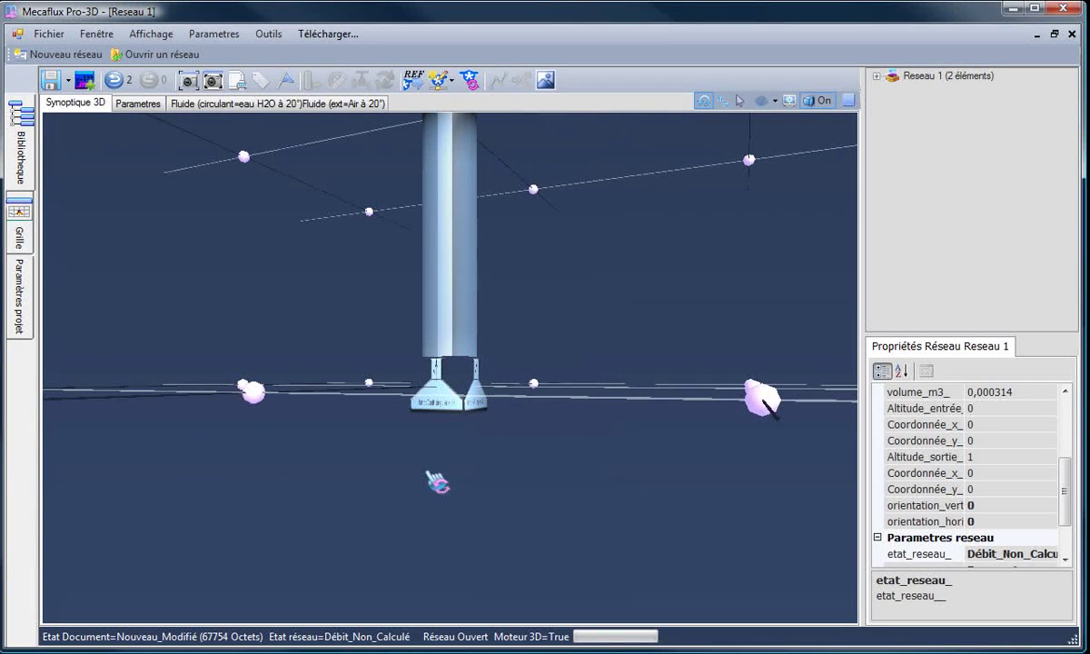
click(439, 81)
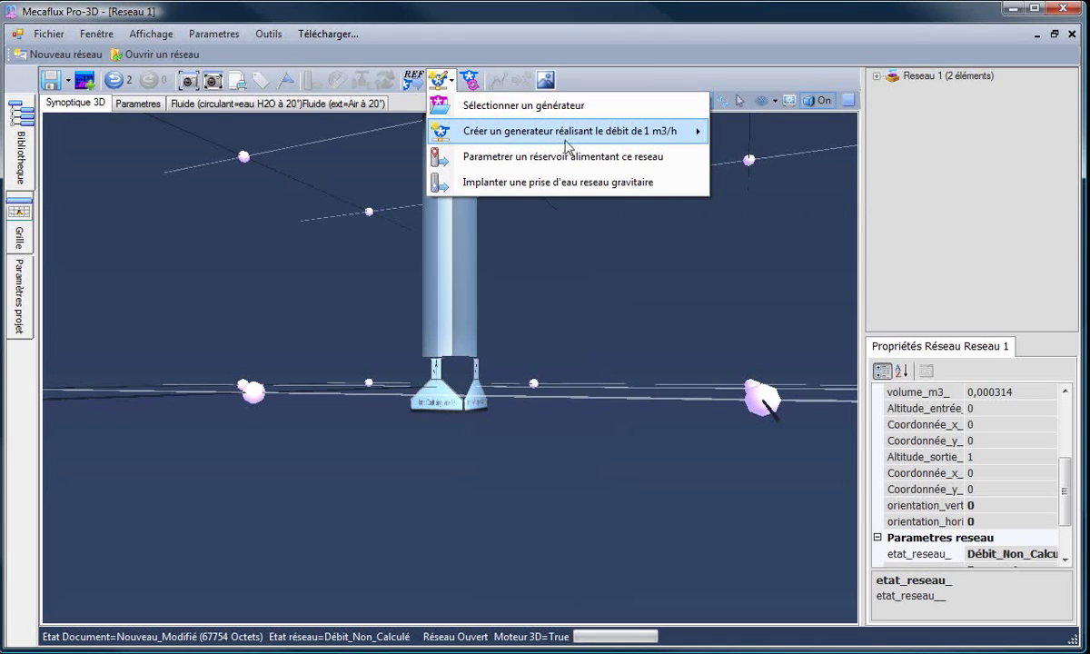
mouse_move(600, 135)
click(772, 133)
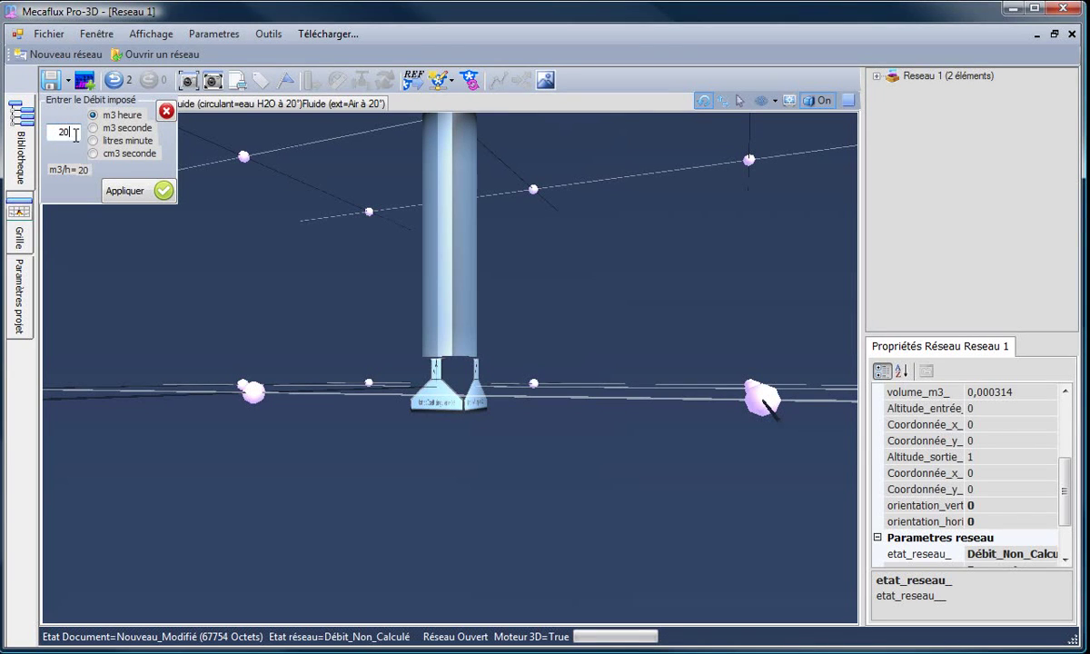
click(126, 190)
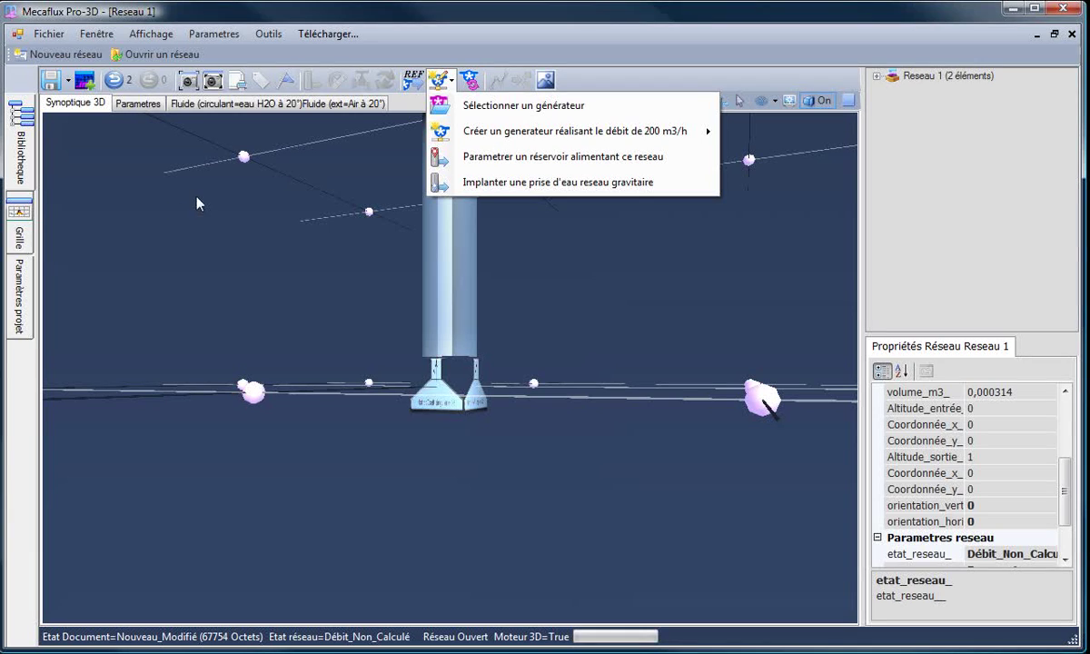
Change the circulating fluid to Air at 20 °C, using the atmospheric pressure calculated for an altitude of 0 m
click(221, 105)
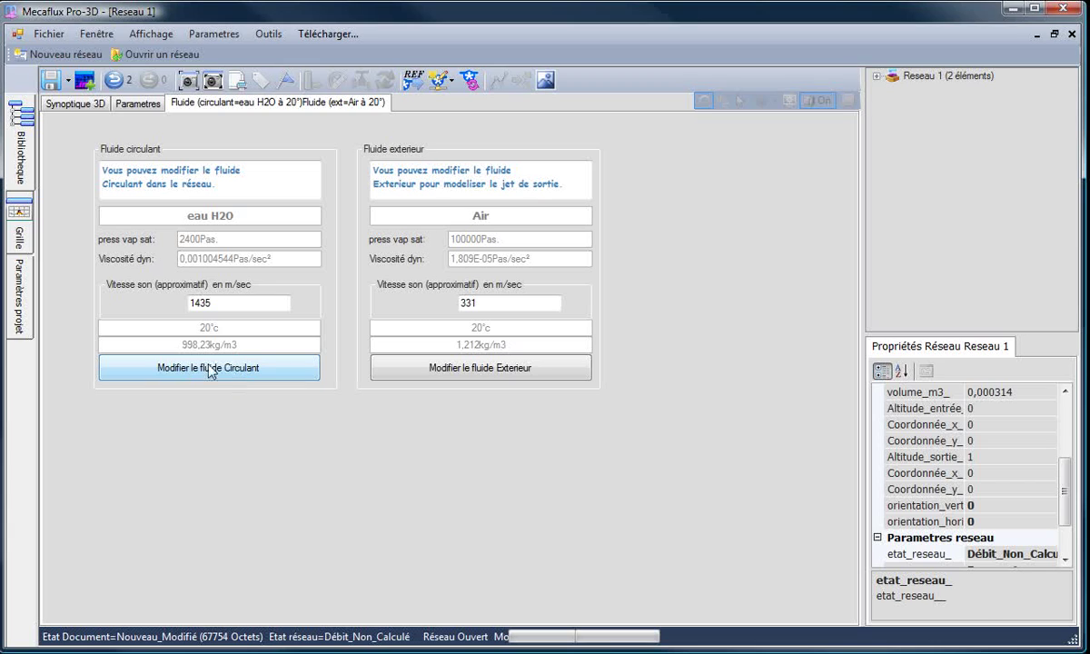
click(237, 367)
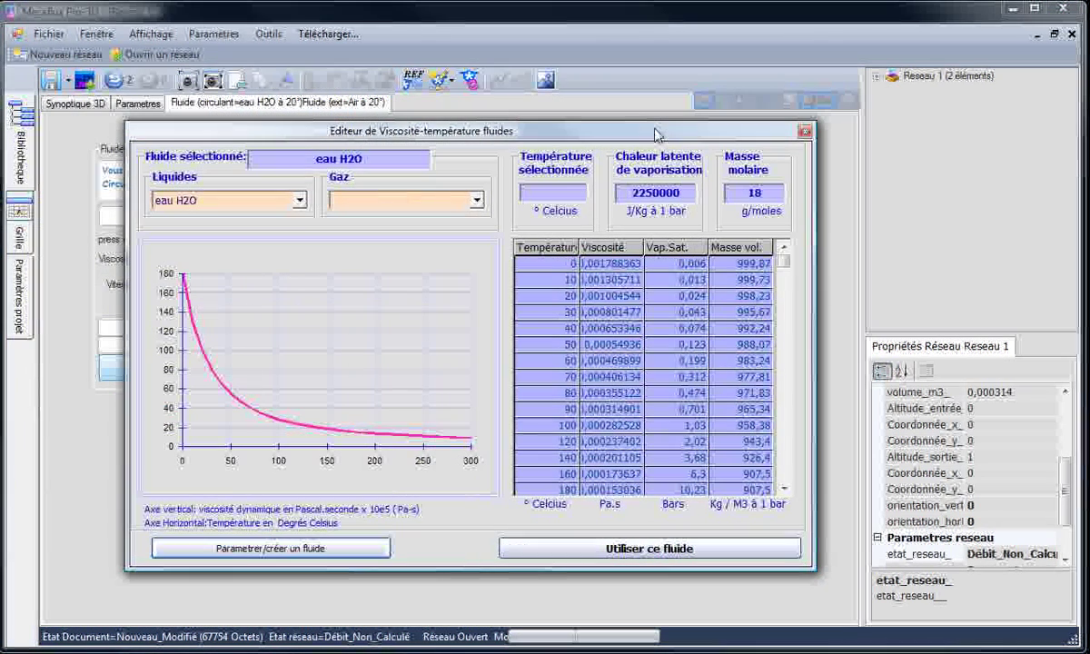
click(476, 200)
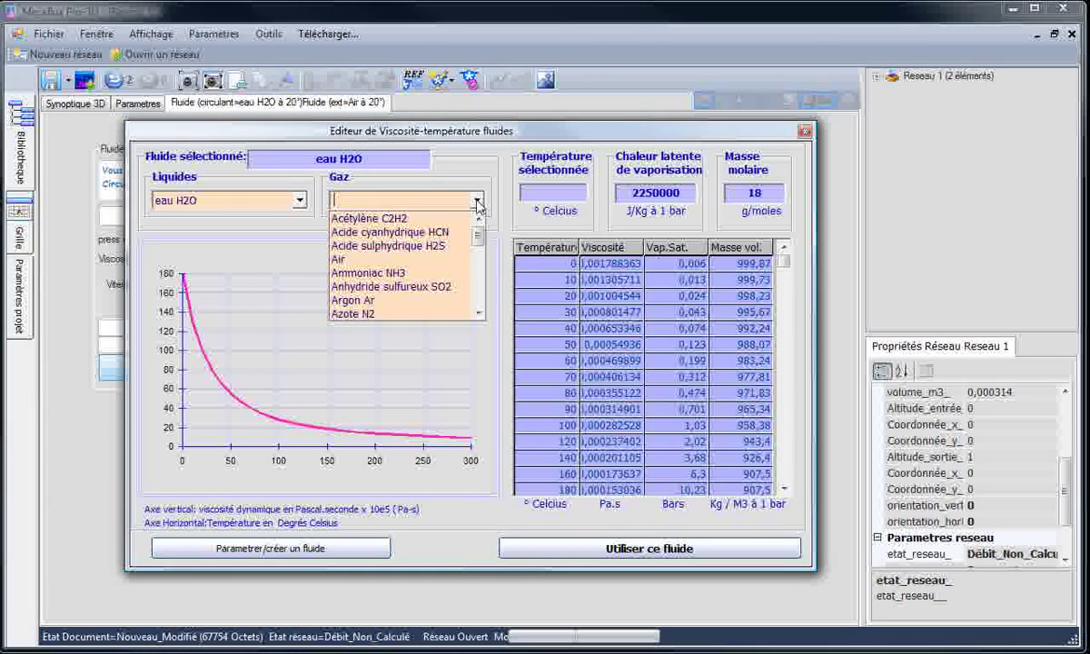
click(365, 259)
click(559, 298)
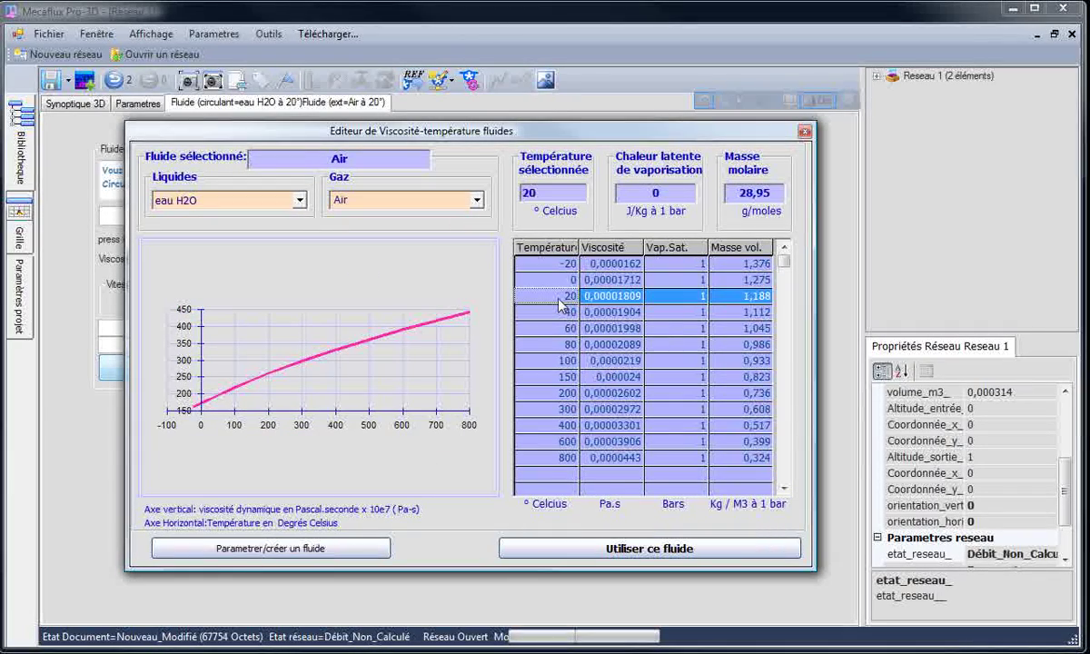
click(576, 547)
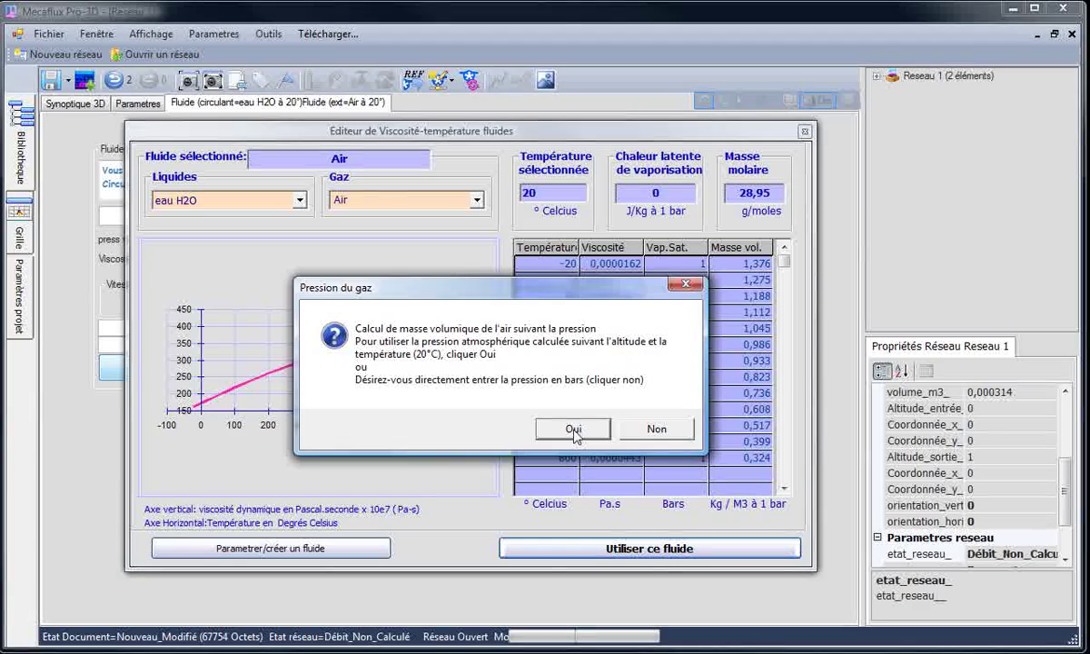
click(573, 431)
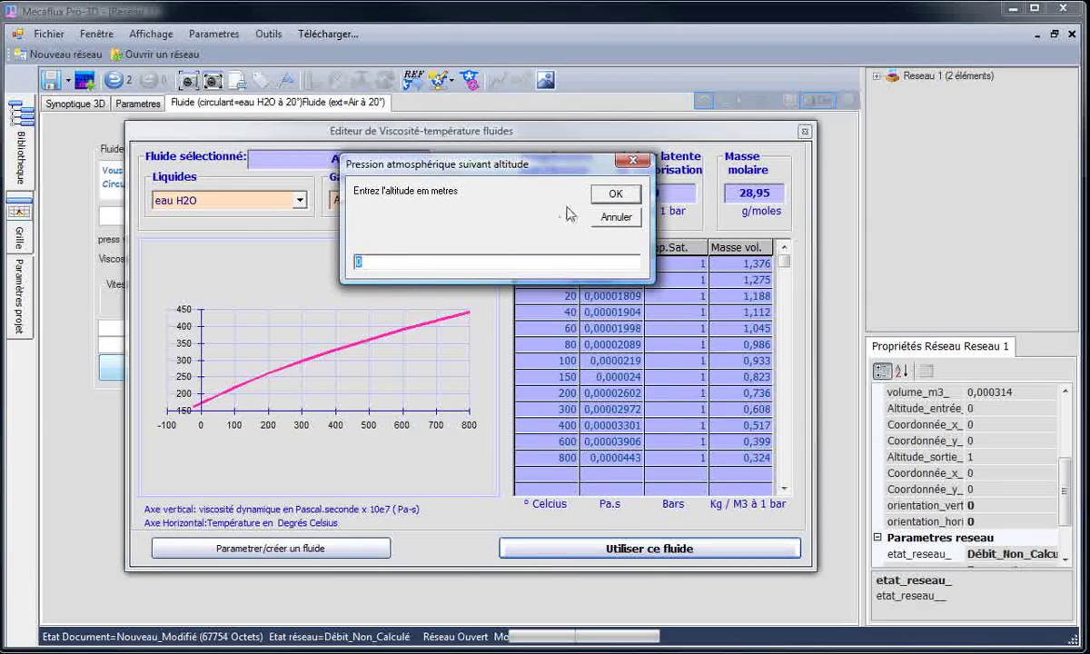
click(614, 197)
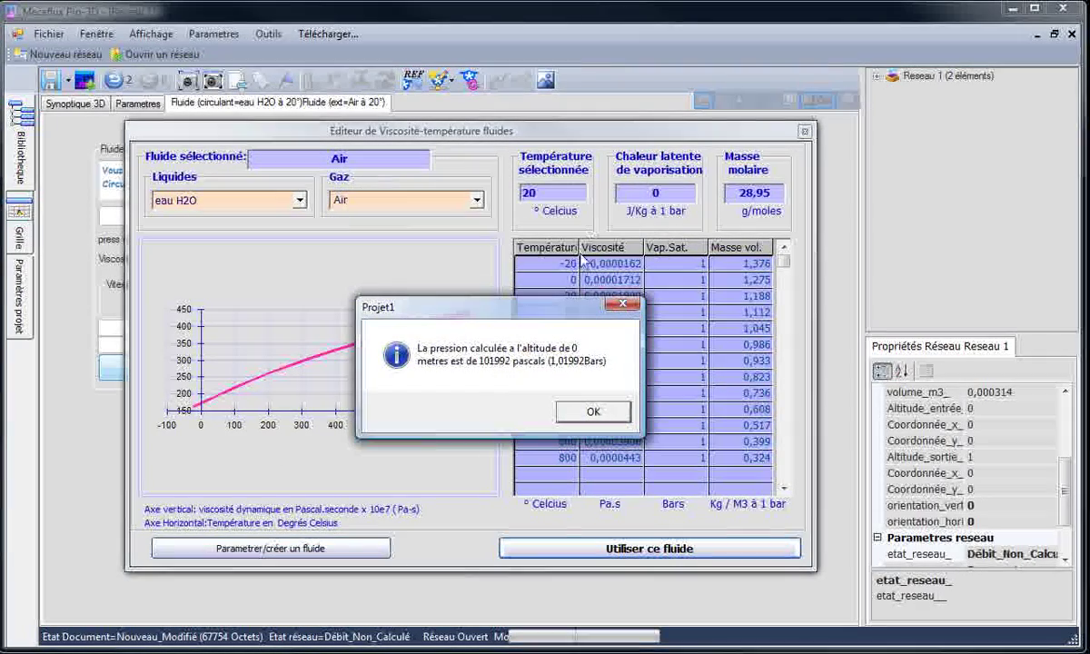
click(590, 413)
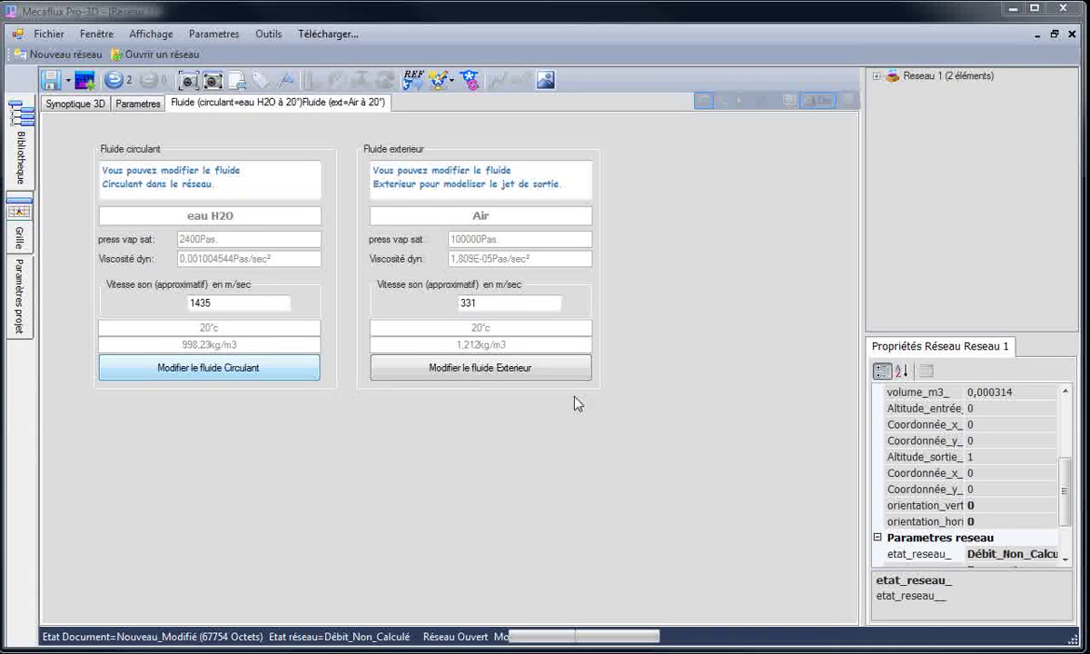
Return to the 3D view, create a generator delivering 200 m3/h for the network, and acknowledge the theoretical flow
click(76, 104)
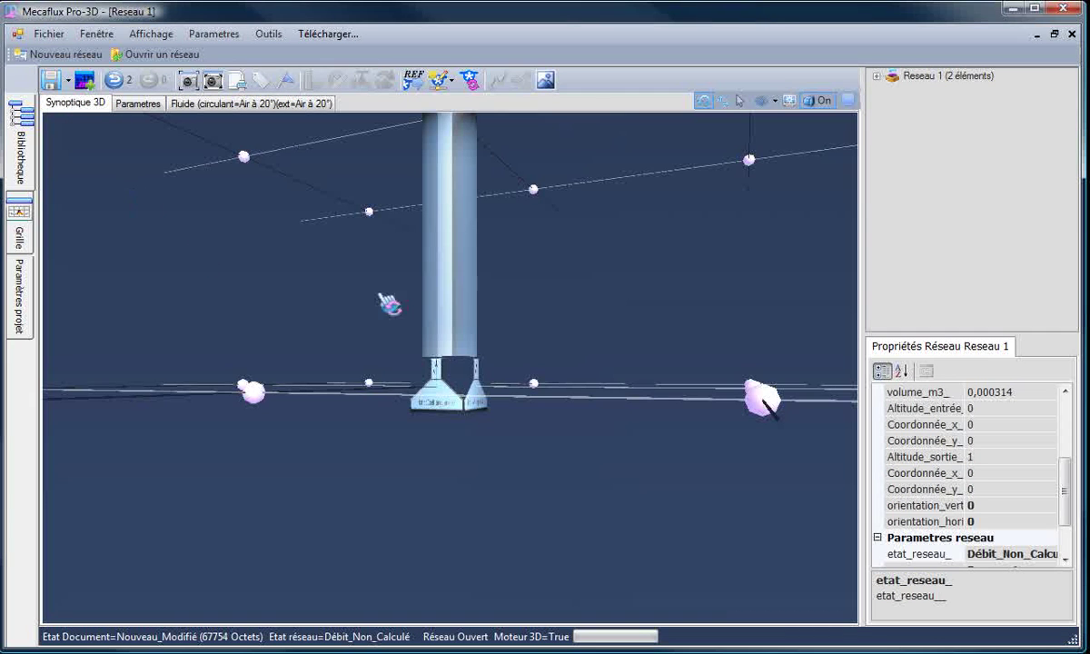
drag(599, 287, 627, 287)
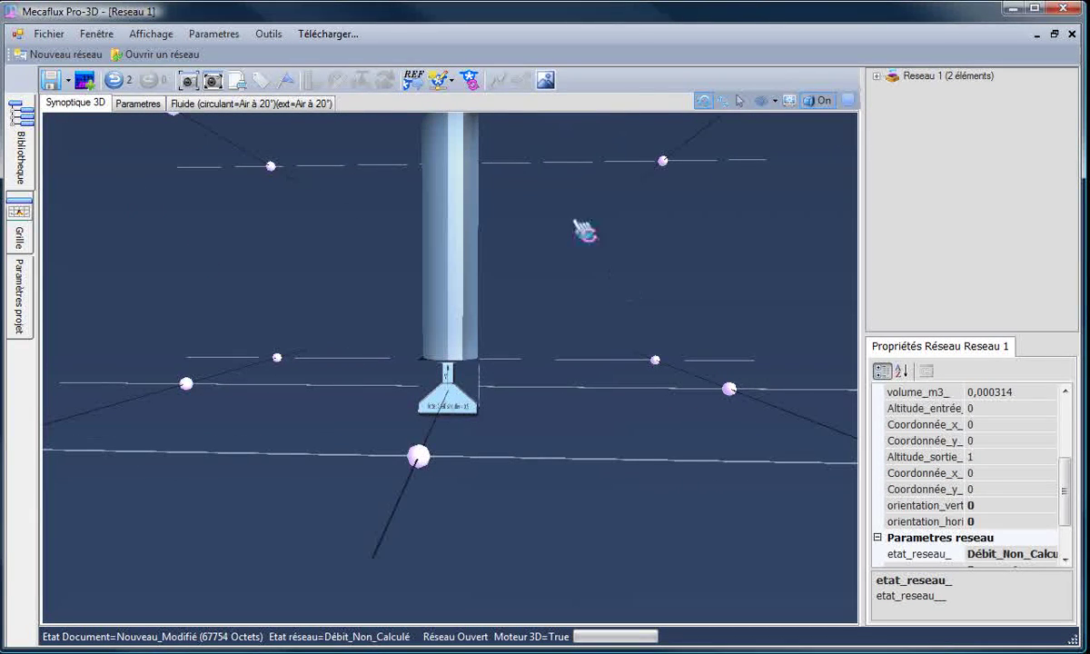
click(444, 80)
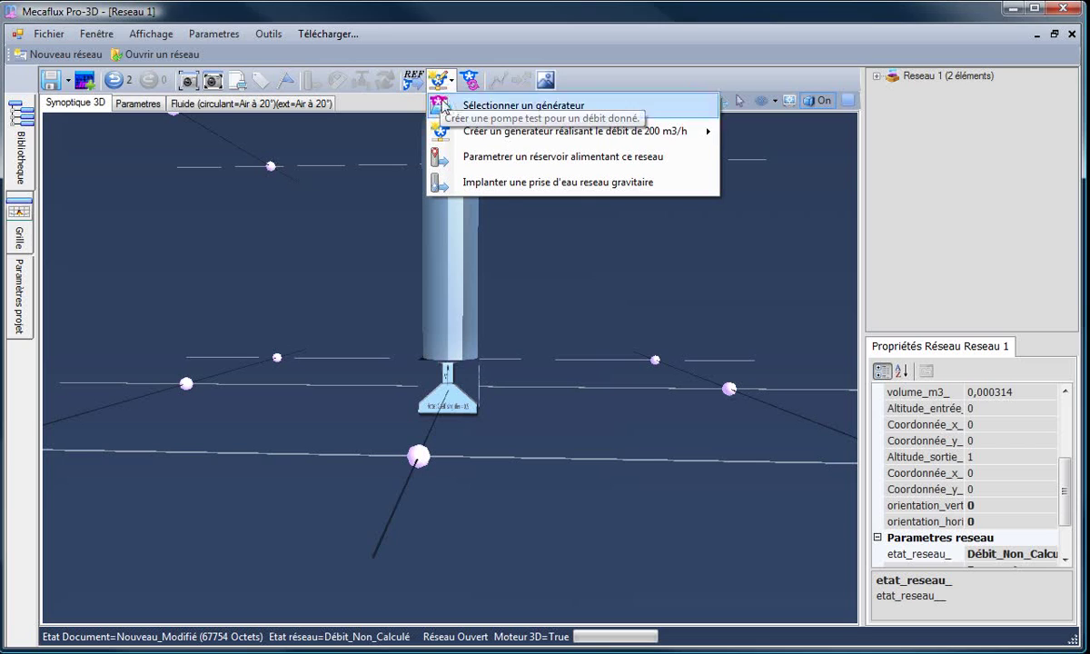
mouse_move(491, 138)
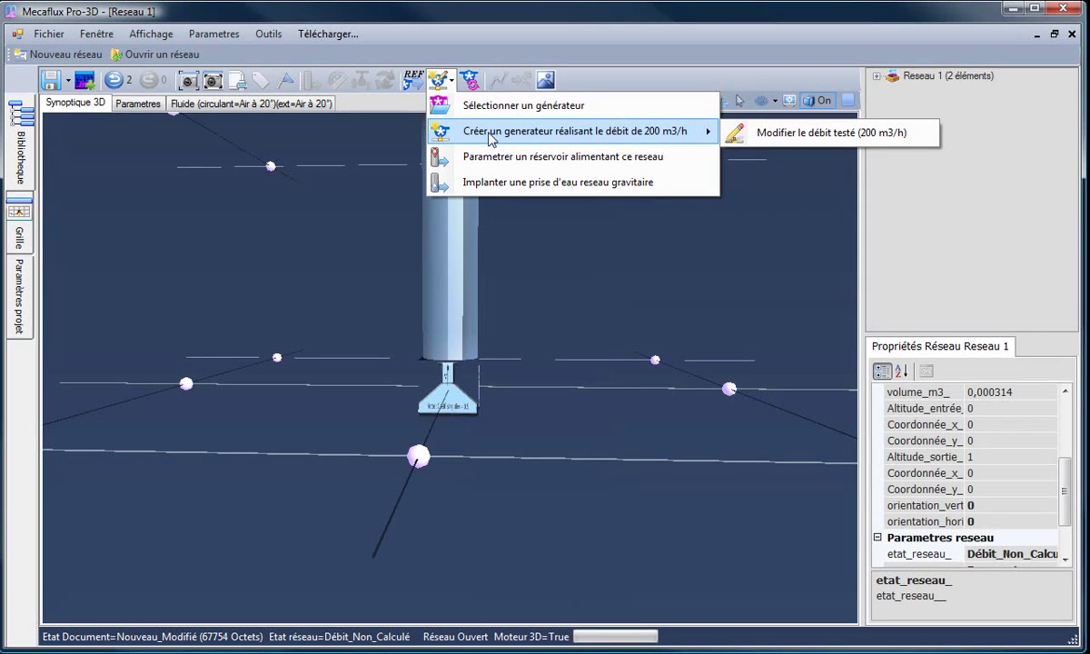
click(592, 138)
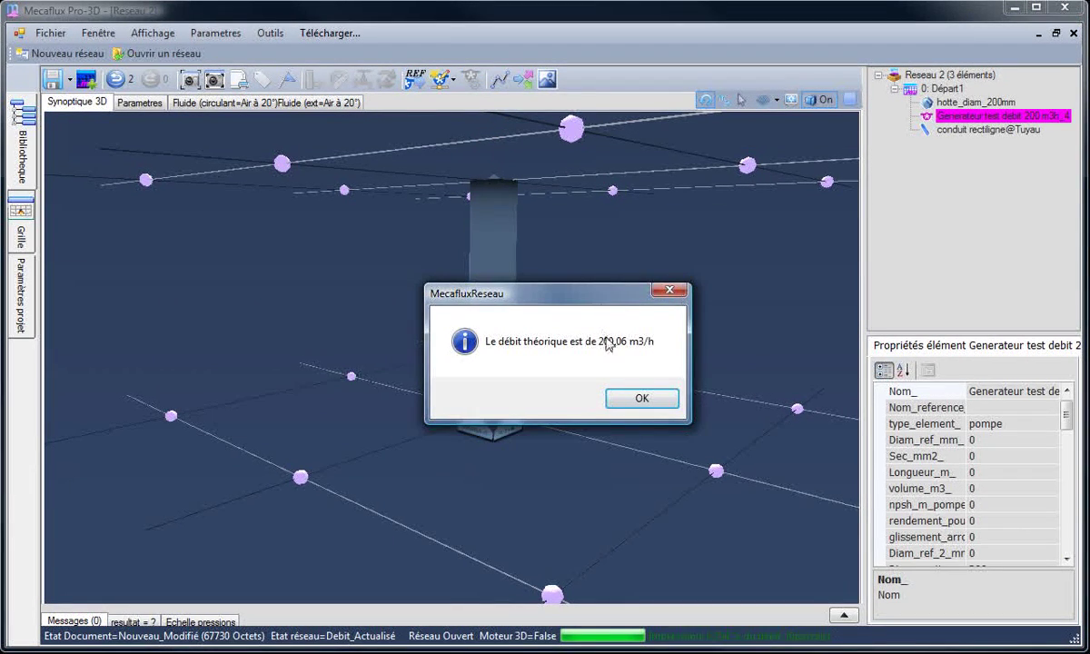
click(640, 399)
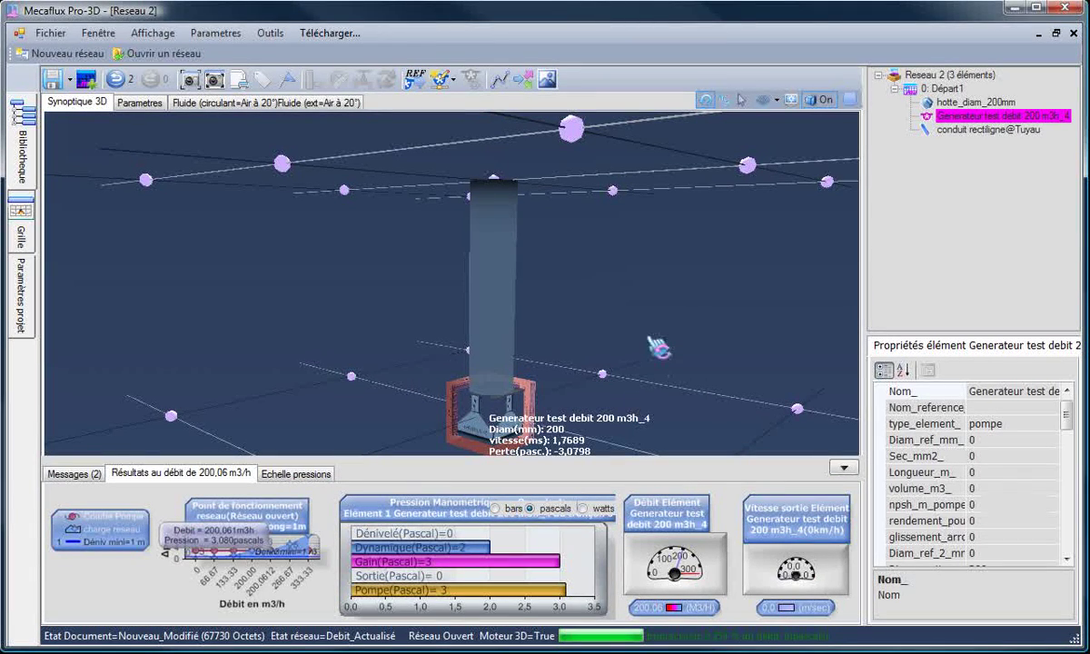
Check the network's operating-point results, fold them away, and examine the generator at the hood and its values
click(615, 338)
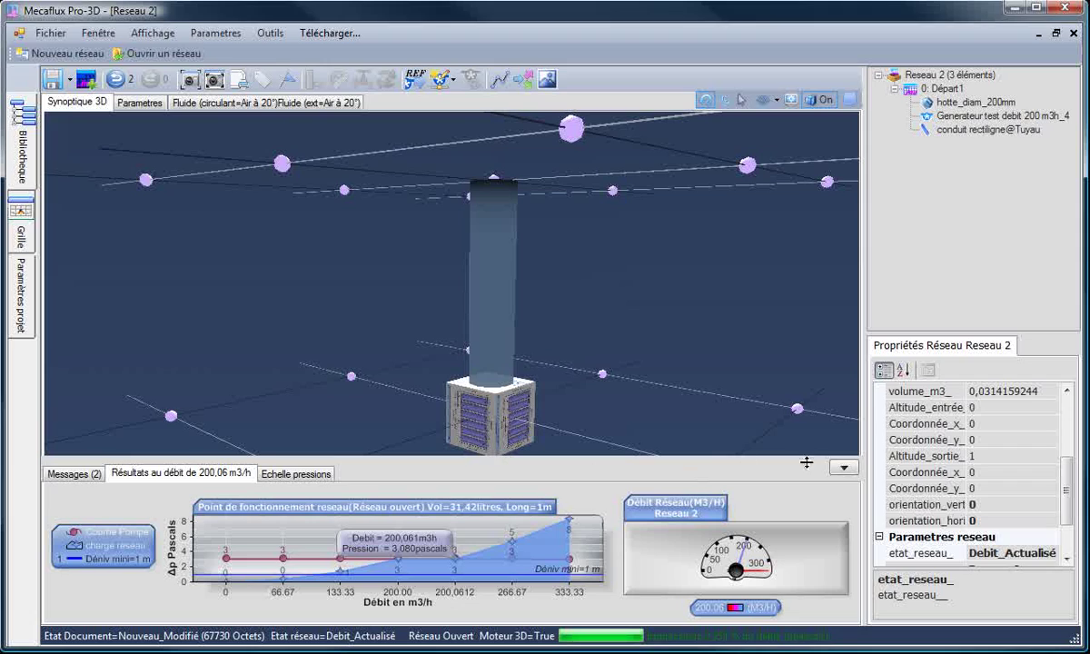
click(843, 468)
drag(710, 457, 470, 471)
scroll(520, 491, up, 3)
scroll(519, 490, down, 5)
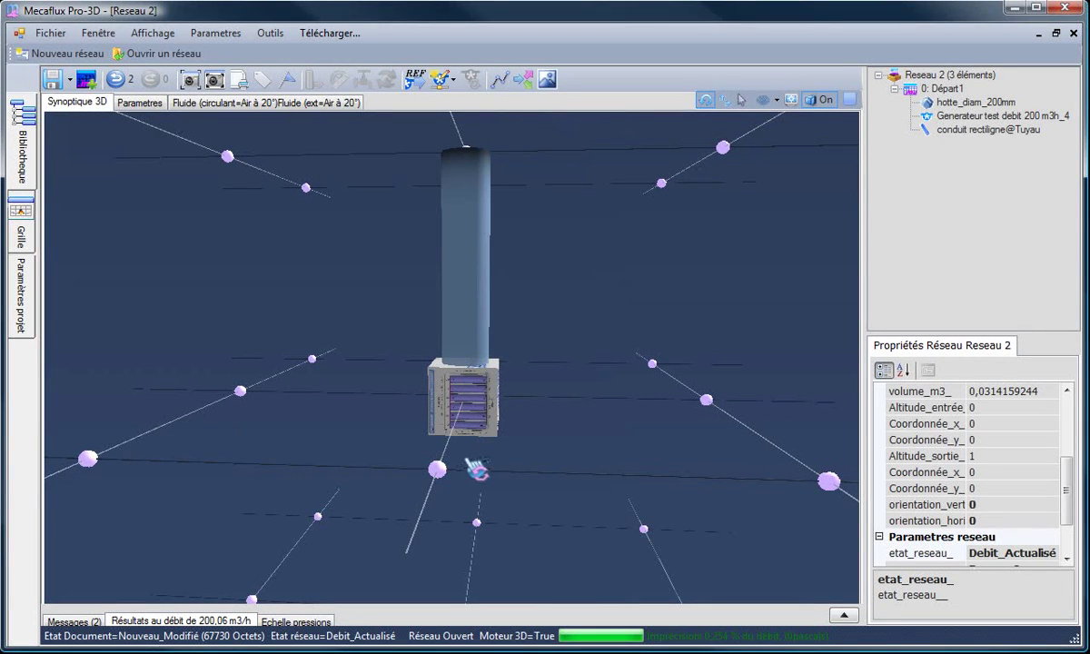
click(446, 80)
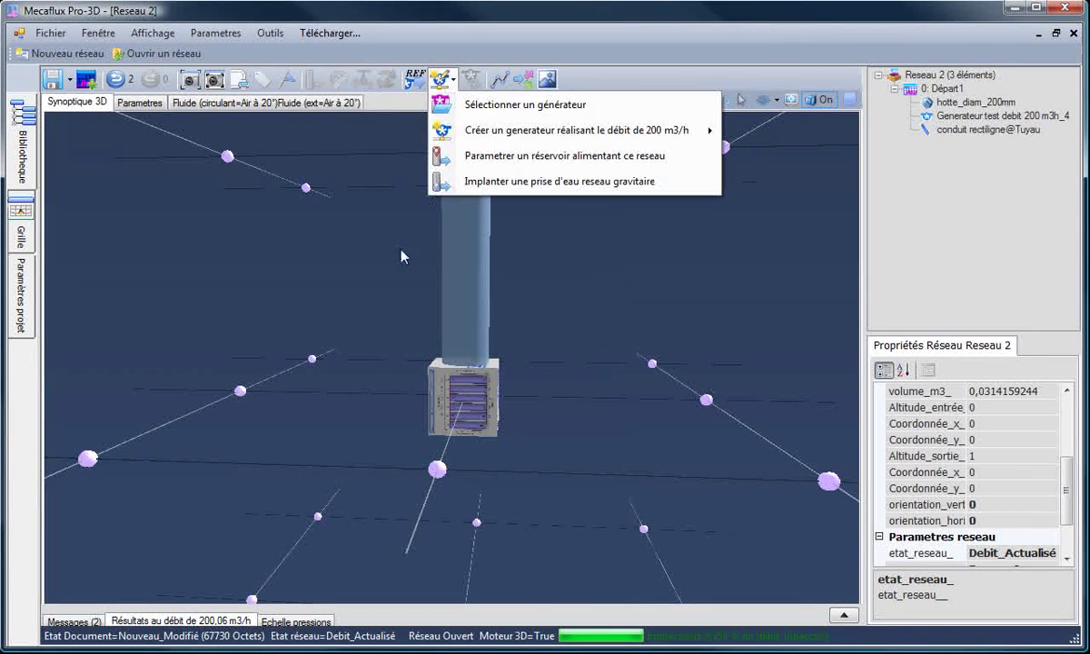
click(449, 295)
click(451, 389)
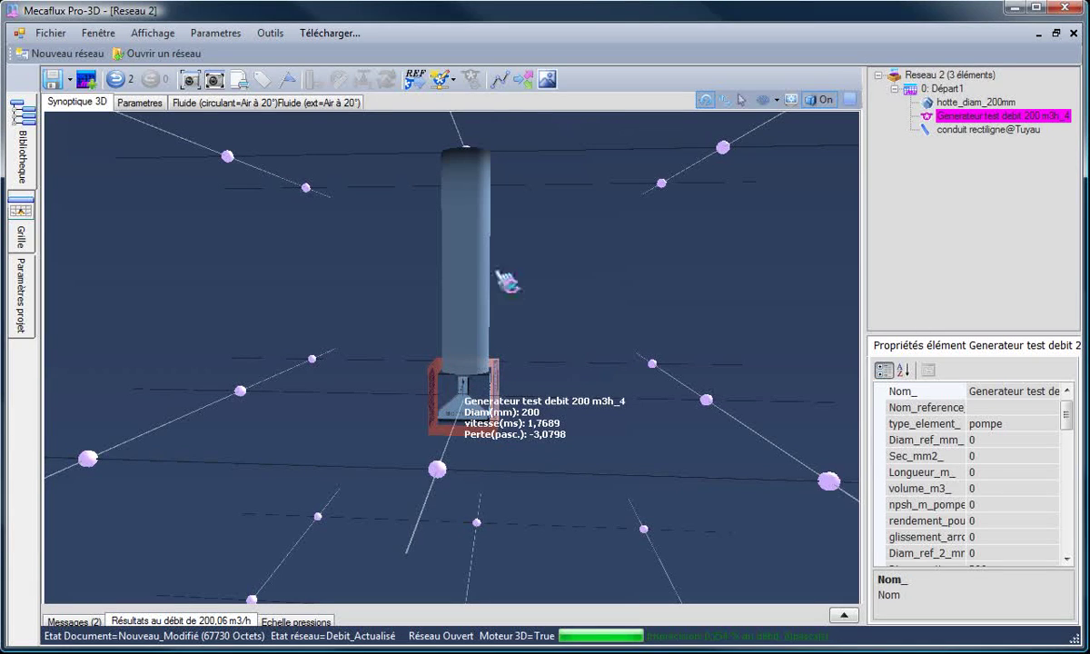
click(399, 375)
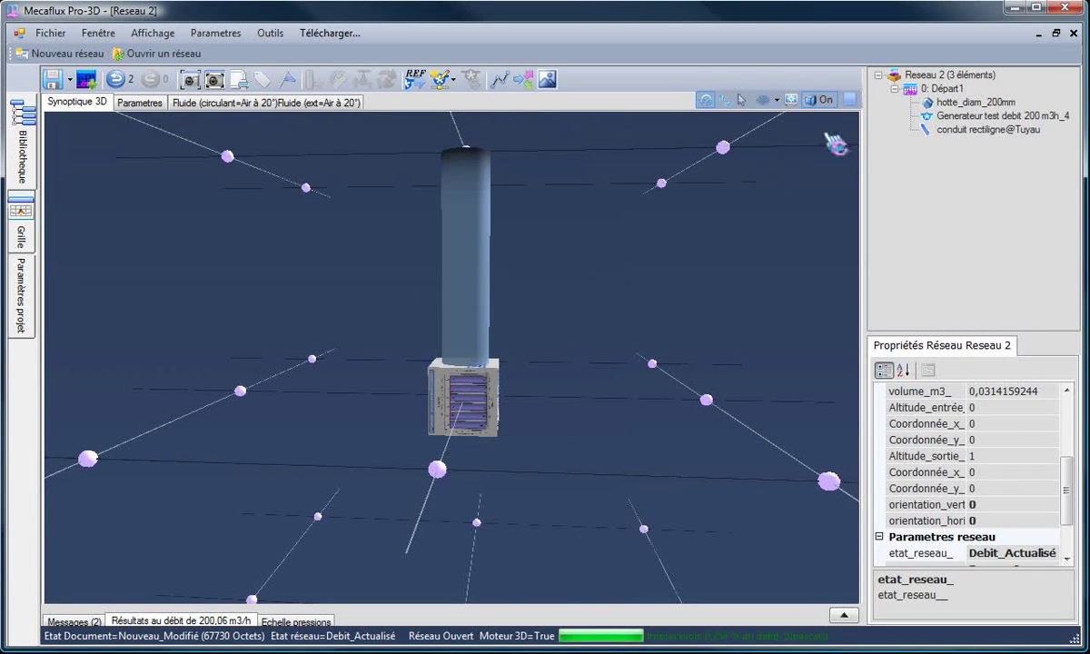
Cut the 200 m3/h test generator from between the hood and the straight duct, and insert it downstream of the duct
click(945, 117)
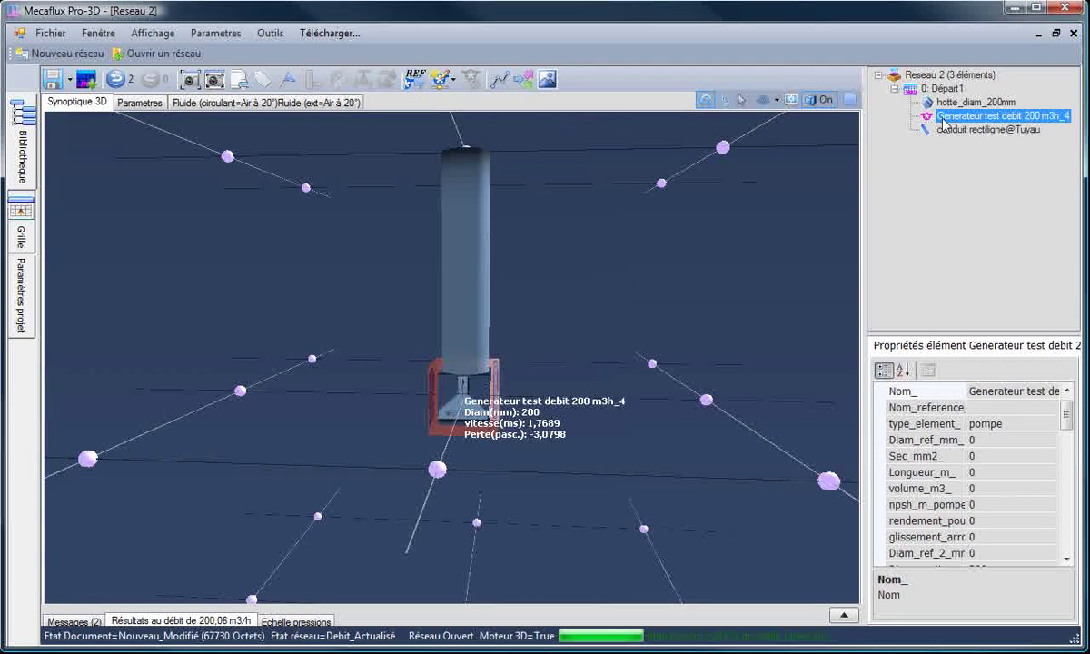
right_click(944, 125)
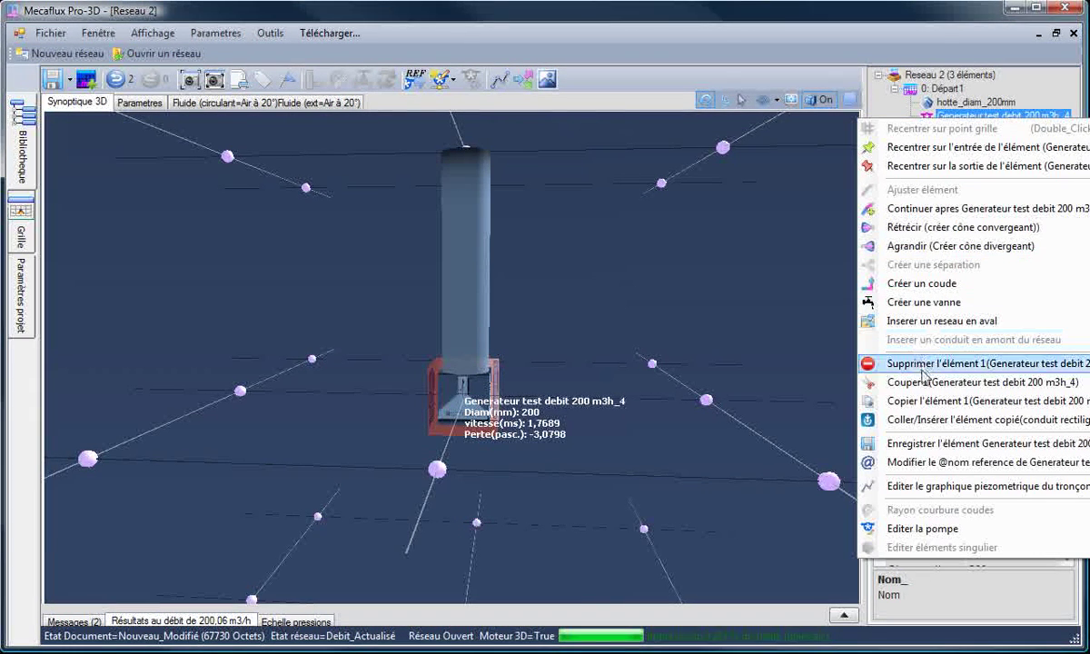
click(922, 381)
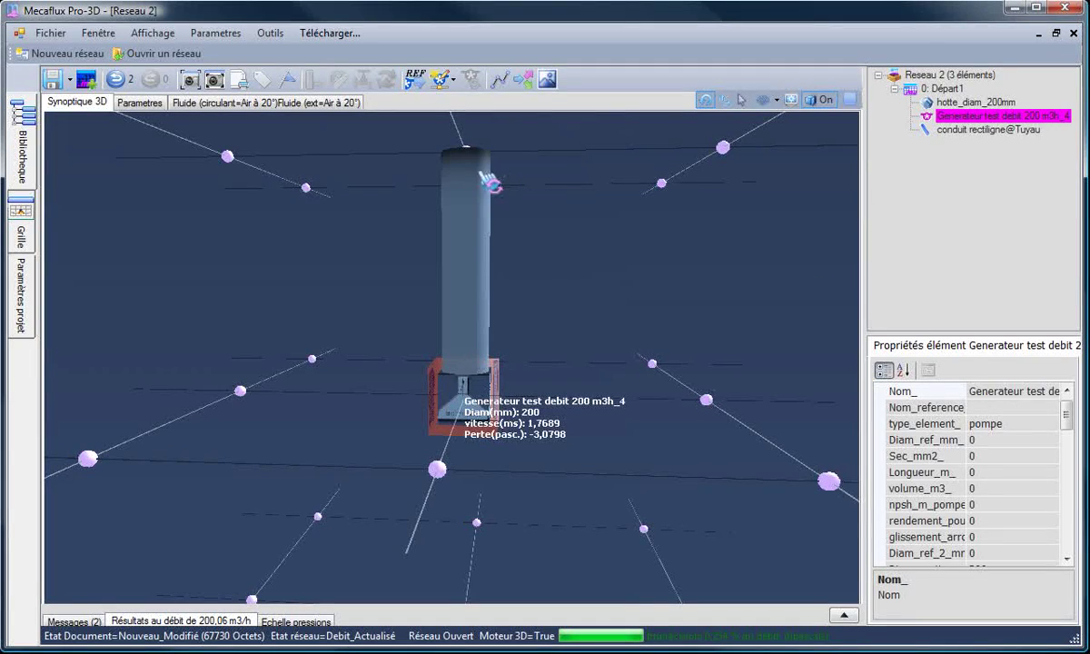
click(489, 181)
right_click(481, 177)
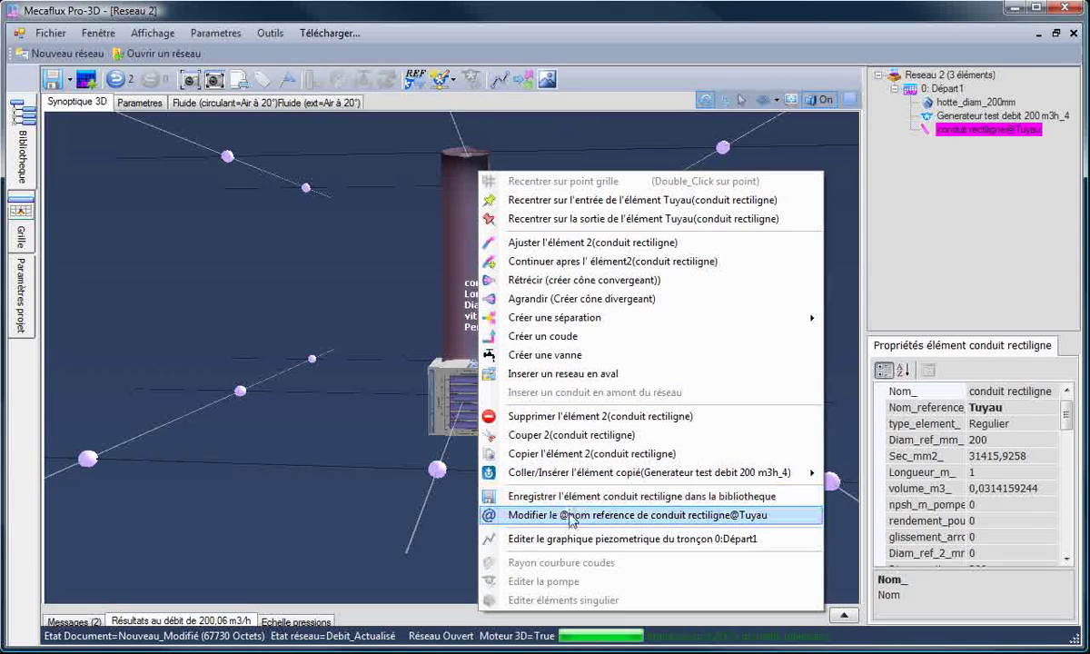
mouse_move(581, 481)
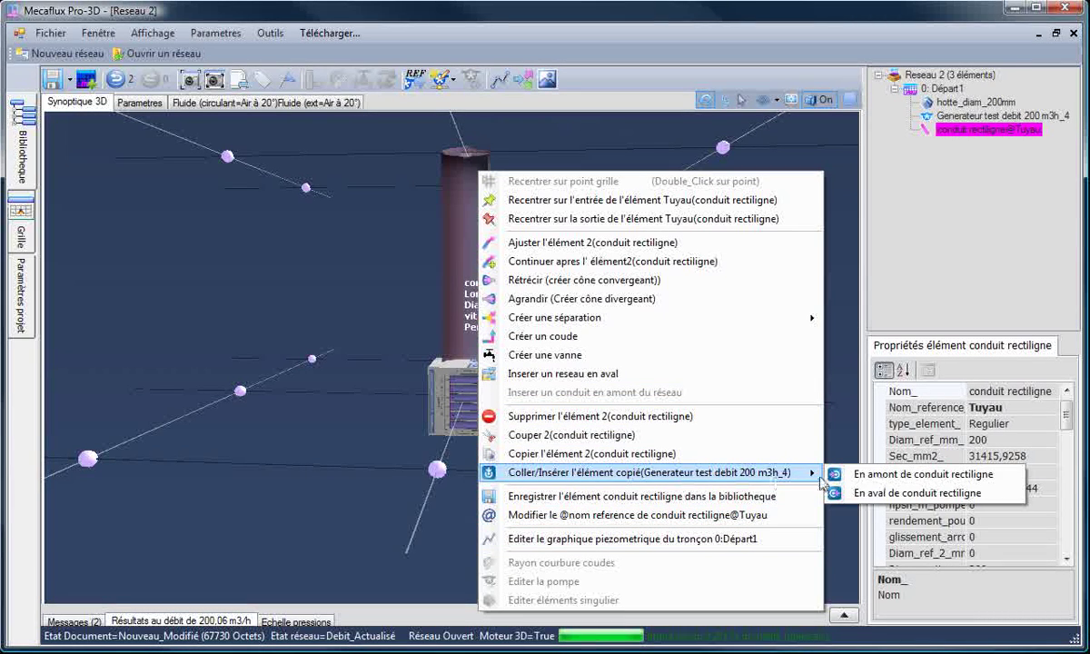
click(884, 494)
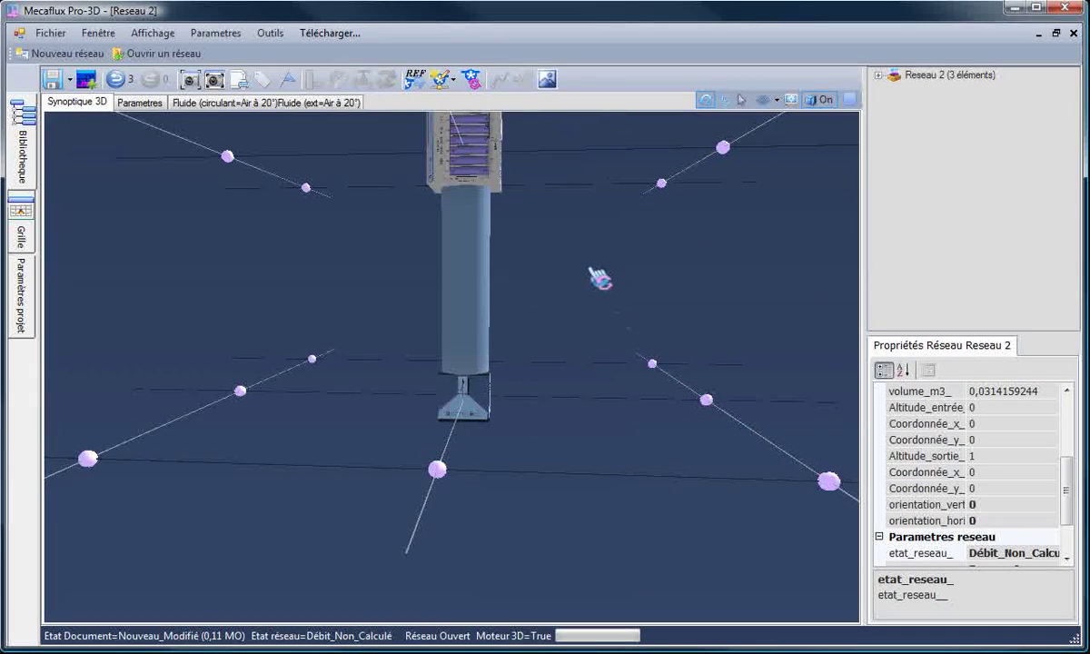
Create a generator delivering 200 m3/h for the rearranged network, acknowledge the theoretical flow, and clear the element selection
drag(599, 279, 545, 236)
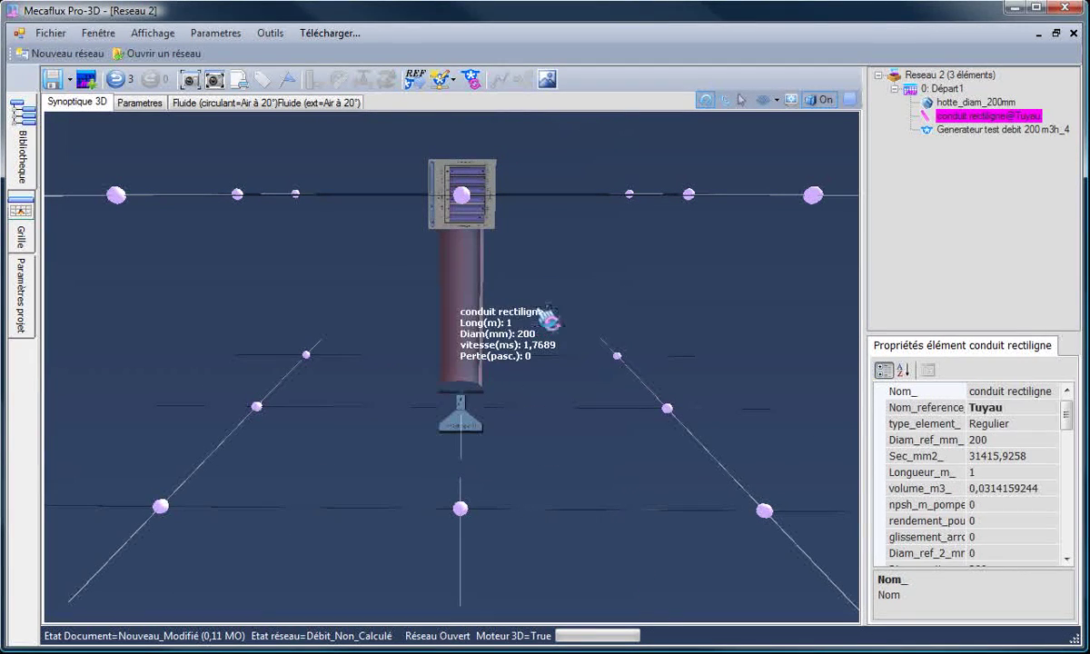
click(442, 79)
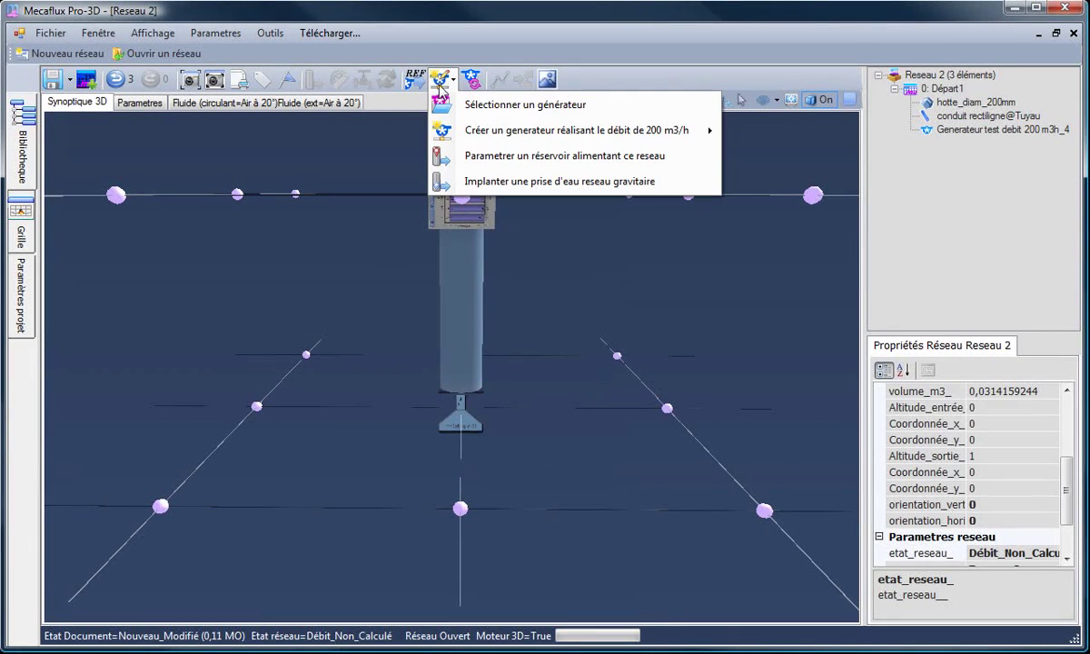
click(512, 130)
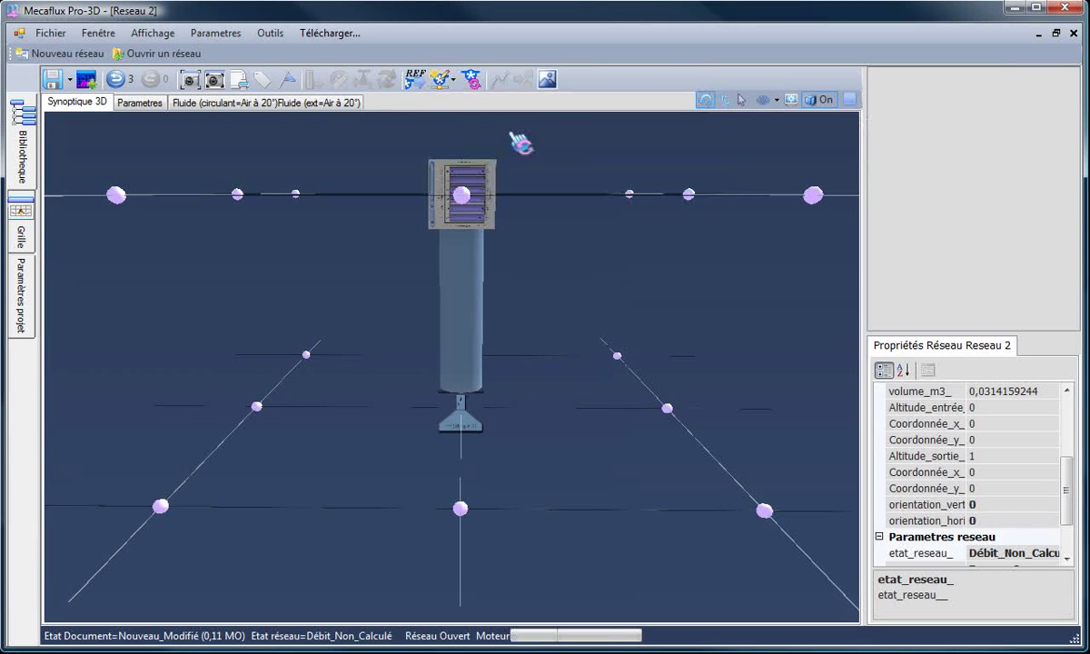
click(555, 223)
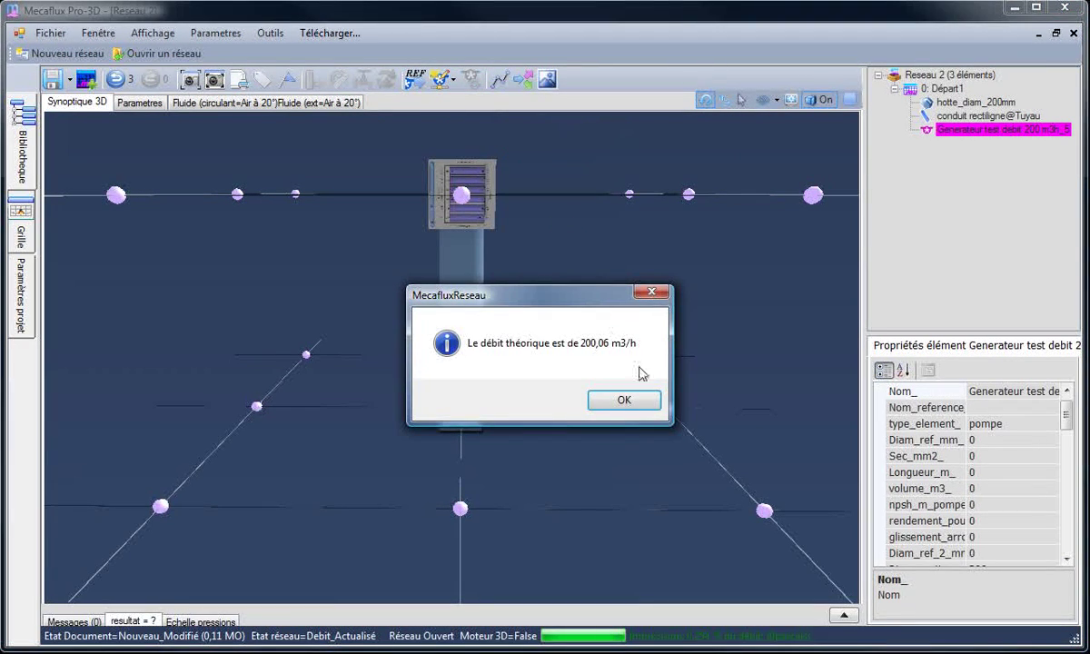
click(640, 404)
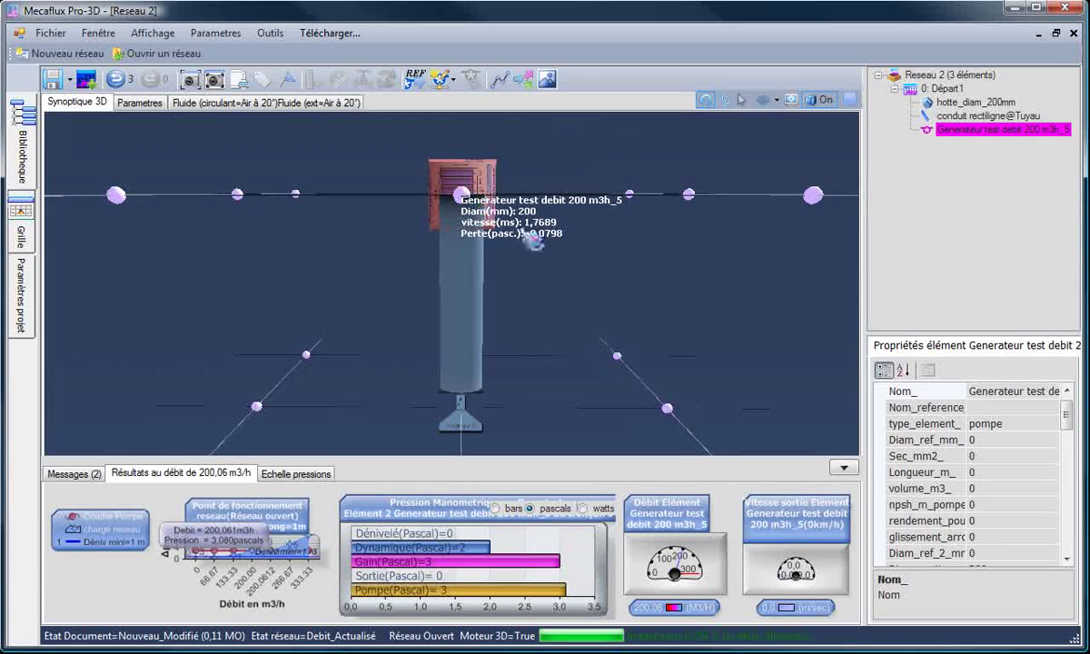
click(367, 179)
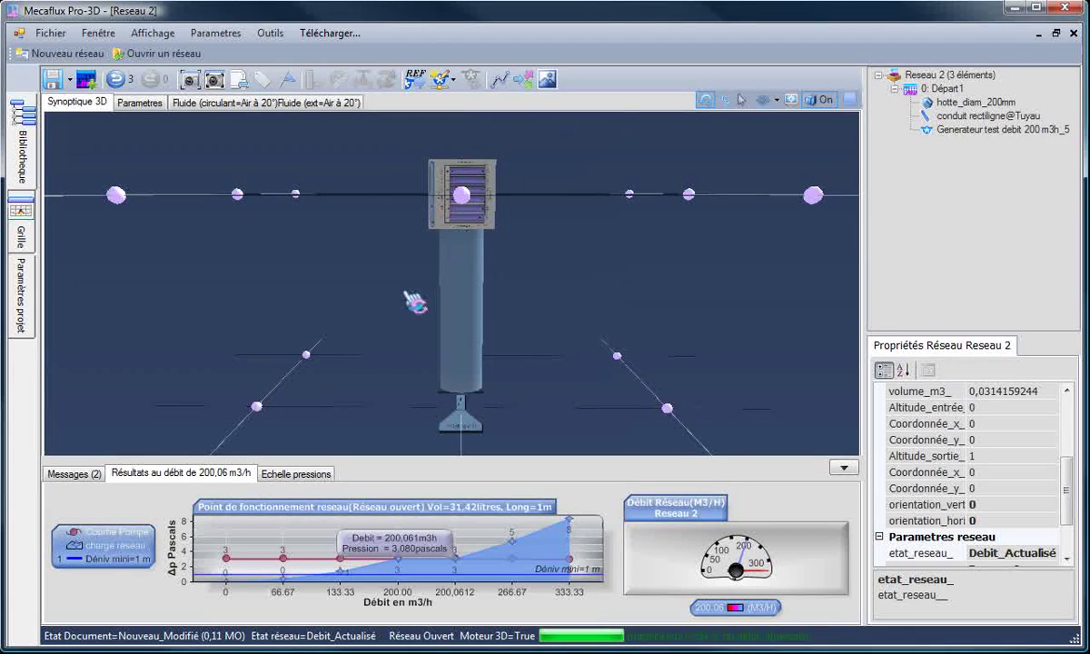
Bring up the network's pressure scale and colour the hood, duct and generator according to their pressure
mouse_move(405, 292)
mouse_down()
mouse_move(446, 270)
mouse_move(410, 278)
mouse_up()
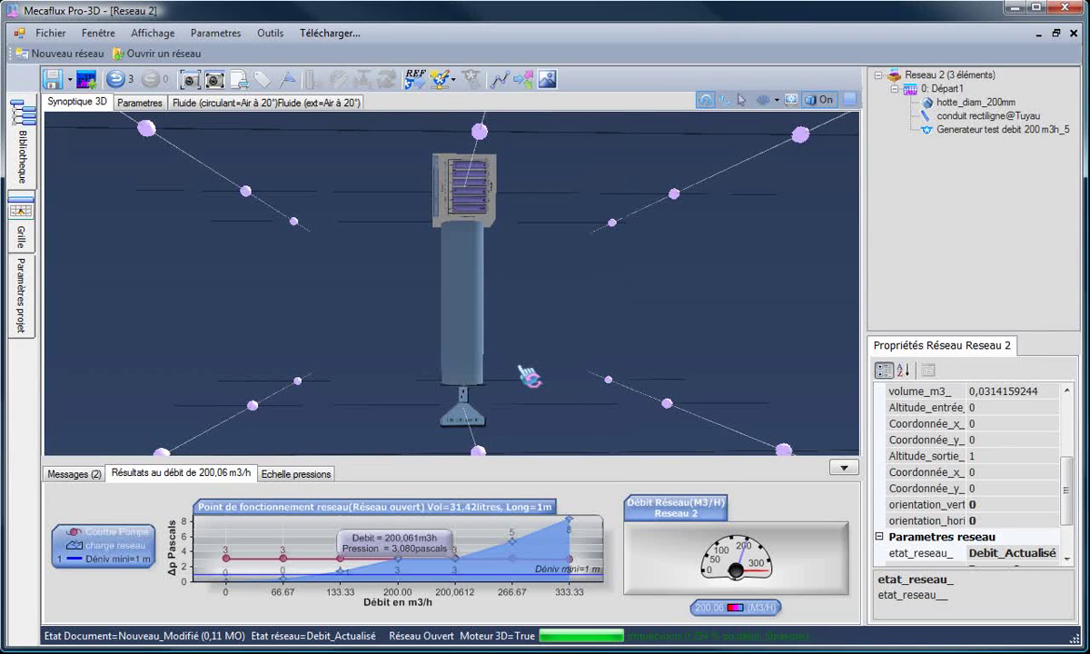
drag(532, 377, 541, 388)
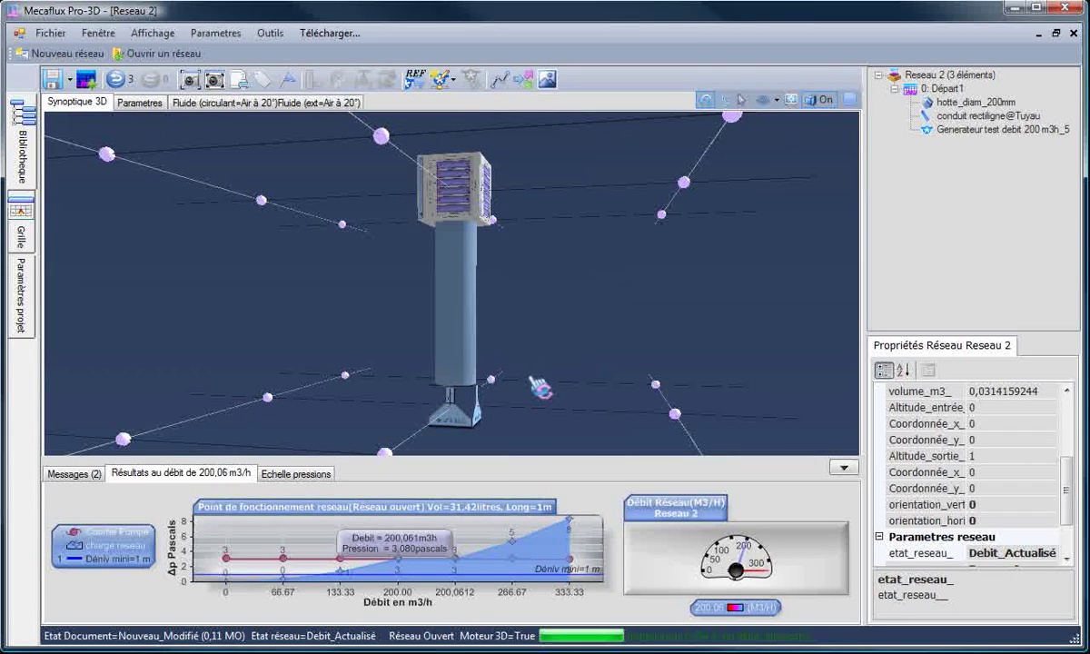
click(309, 477)
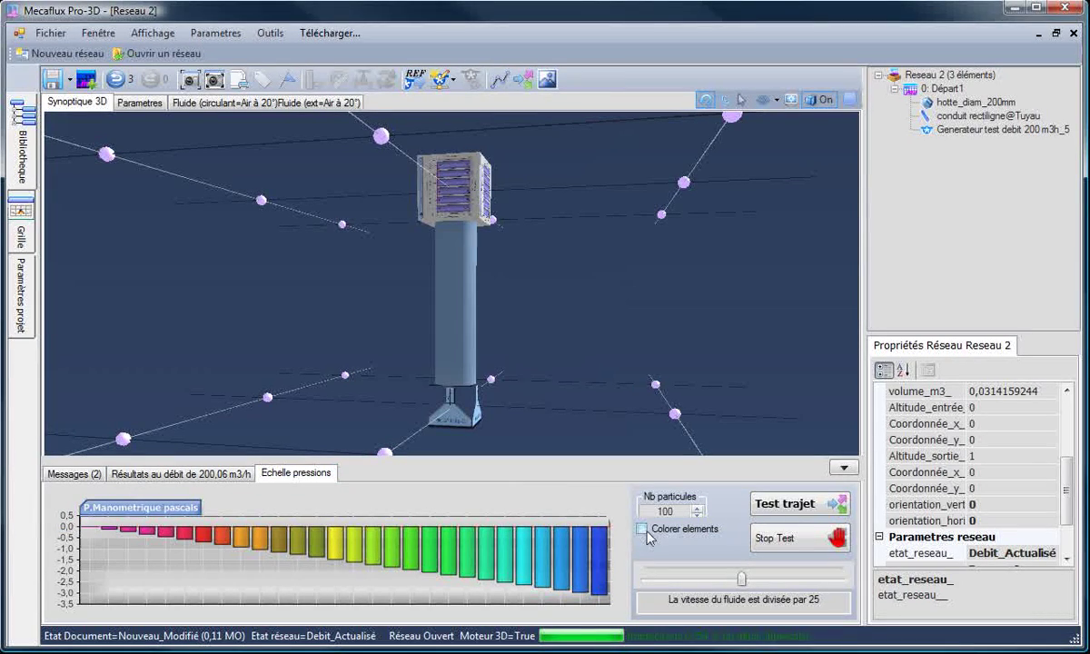
click(644, 530)
drag(591, 441, 538, 413)
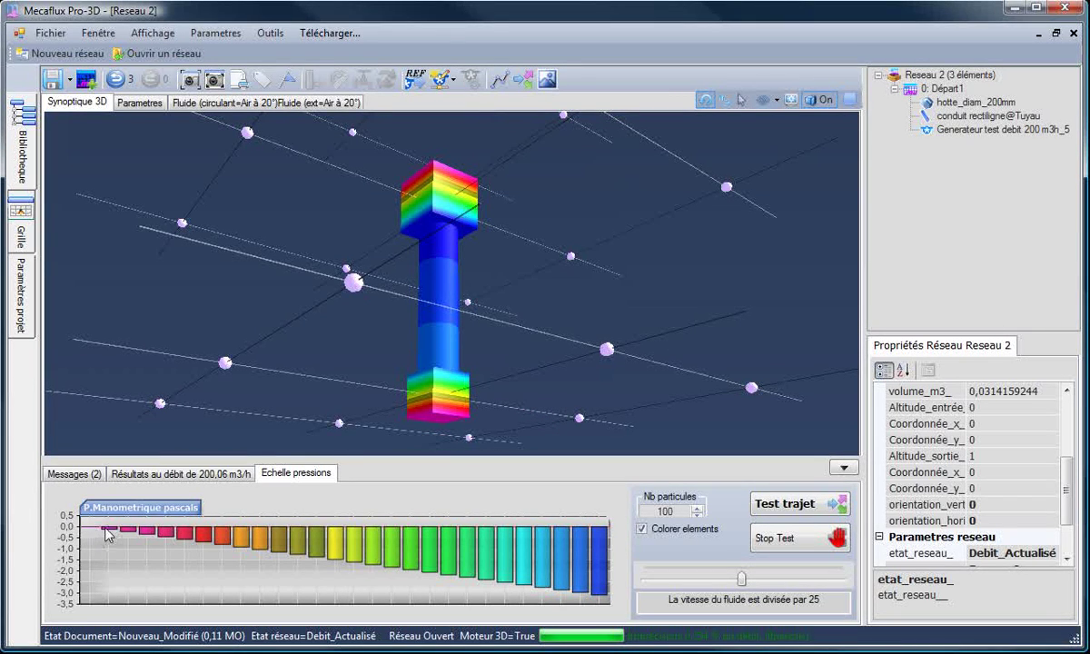
Compare the pressure scale values at both ends with the coloured elements, and turn off the element colouring
mouse_move(107, 535)
drag(564, 272, 481, 248)
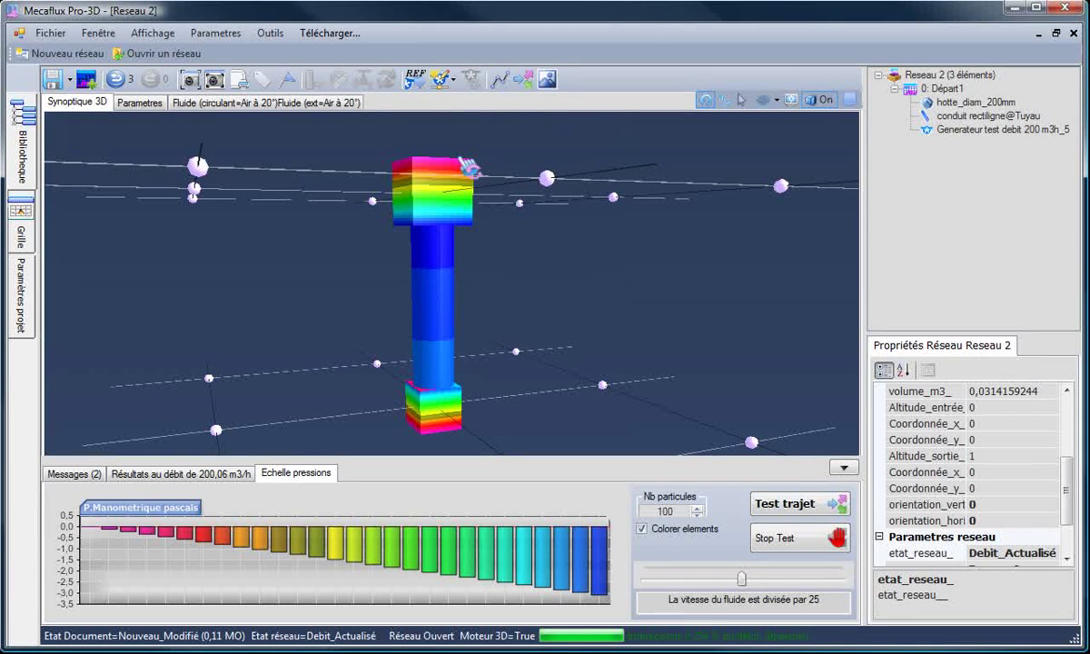
mouse_move(607, 590)
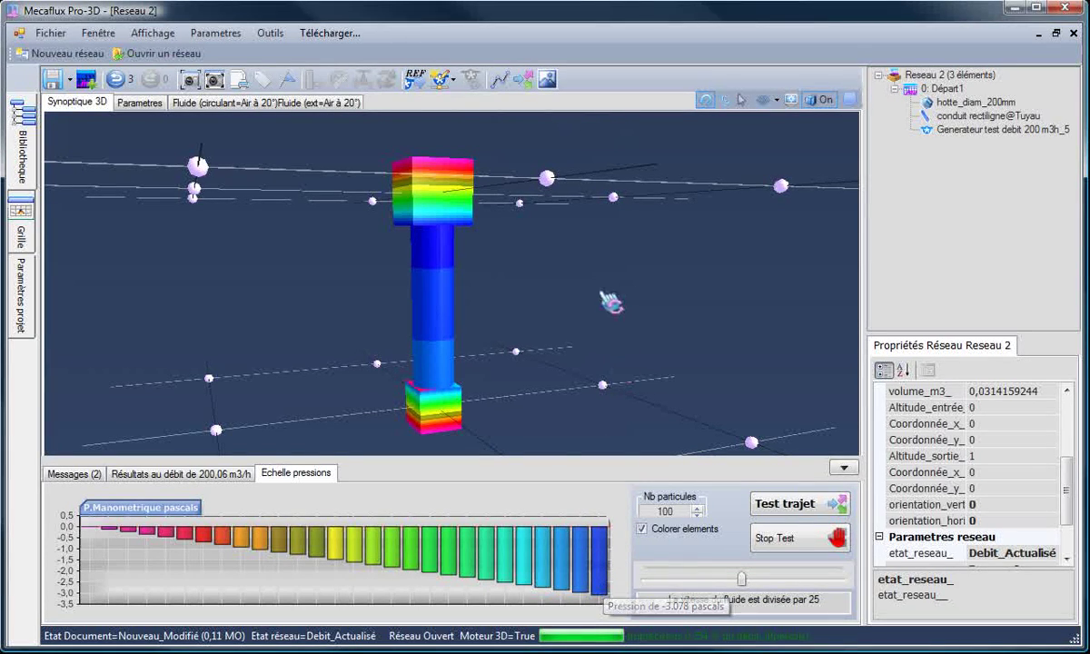
drag(603, 304, 618, 287)
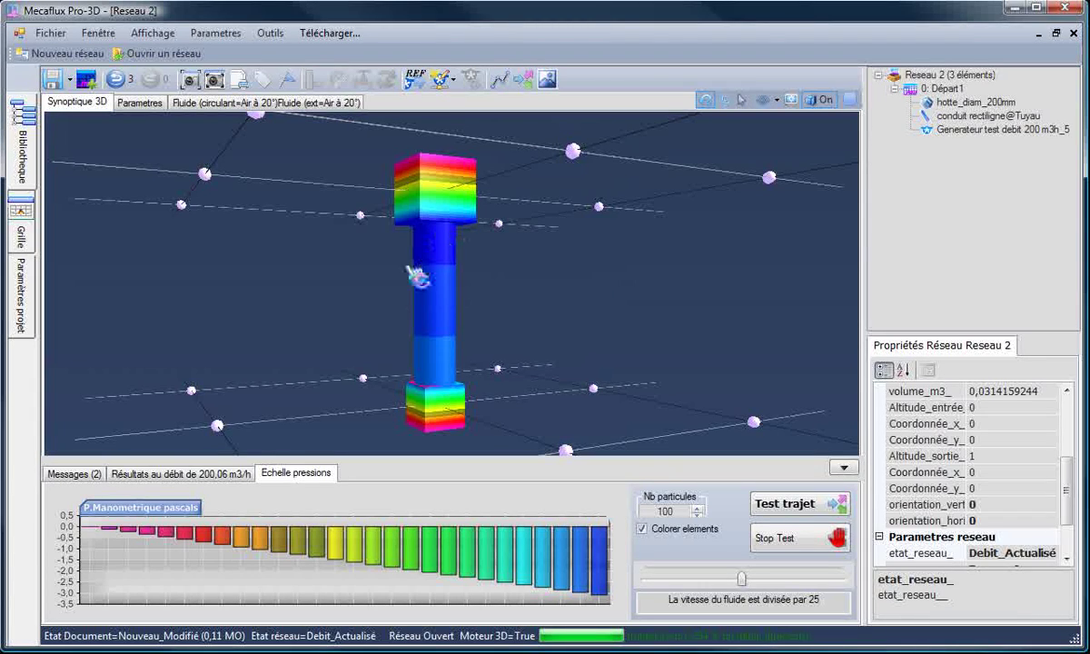
drag(535, 279, 561, 298)
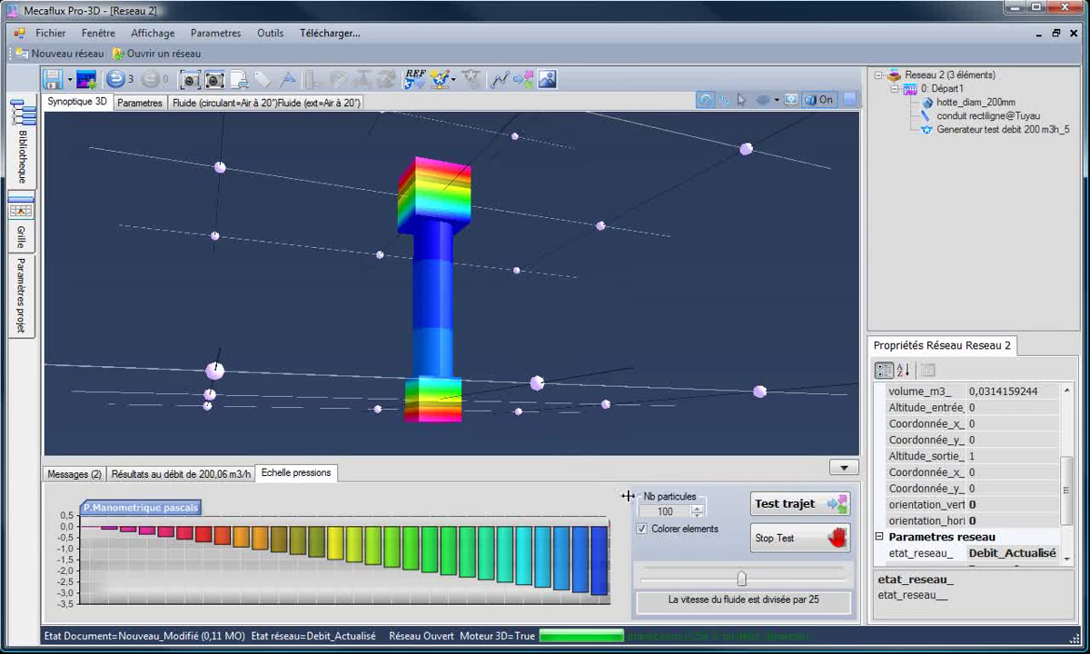
click(642, 529)
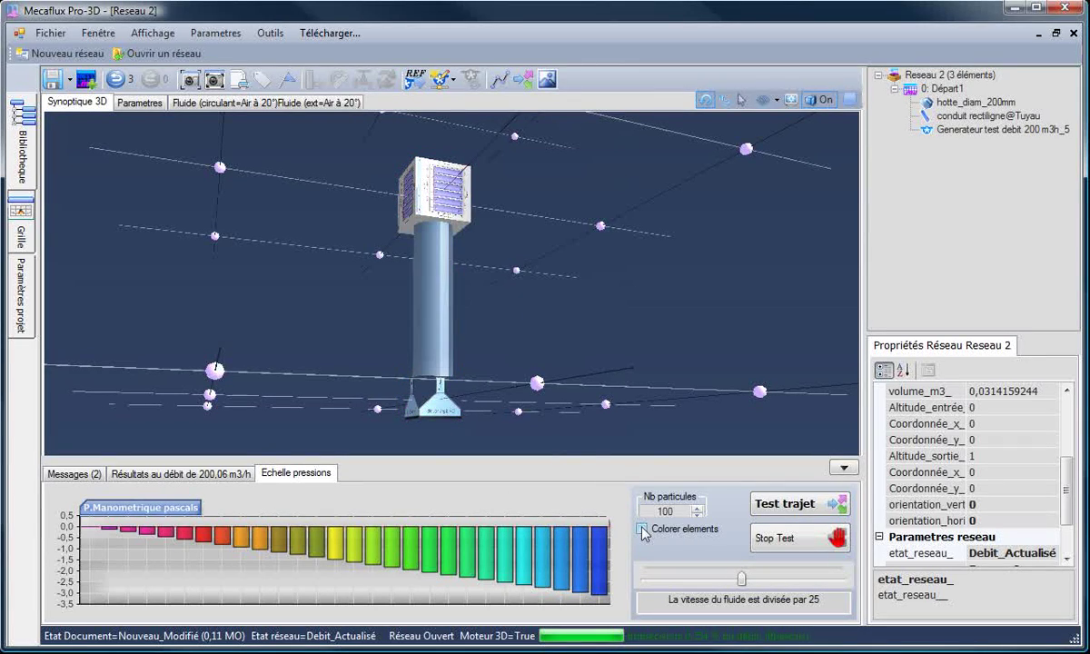
Run the path test with 100 particles, set the fluid speed to be divided by 7.5, and stop the test
click(796, 510)
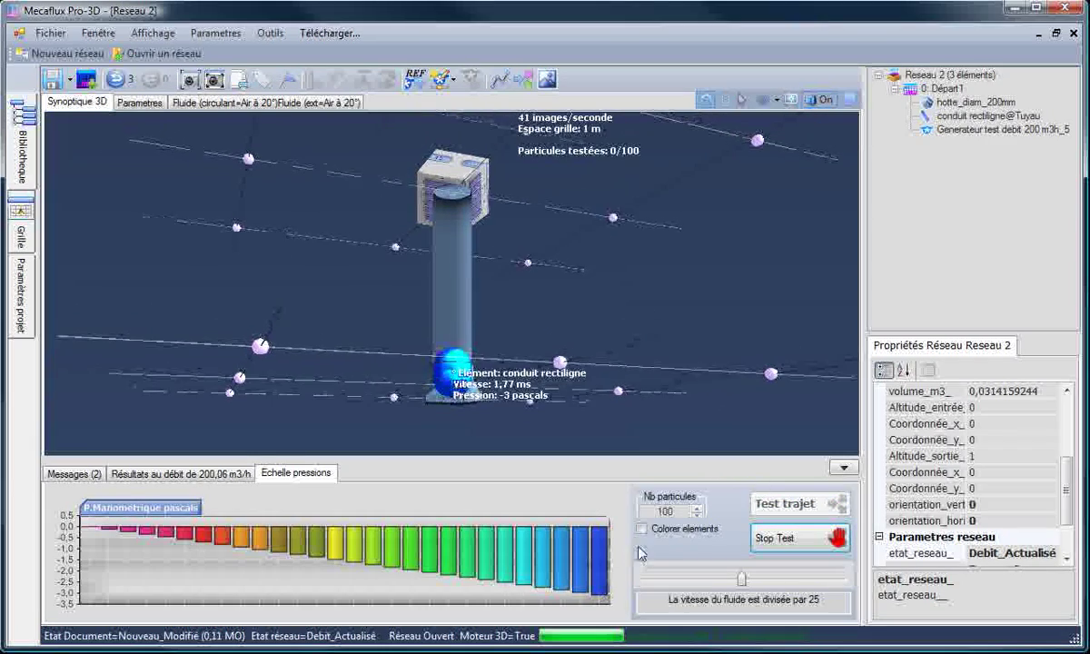
drag(742, 580, 670, 579)
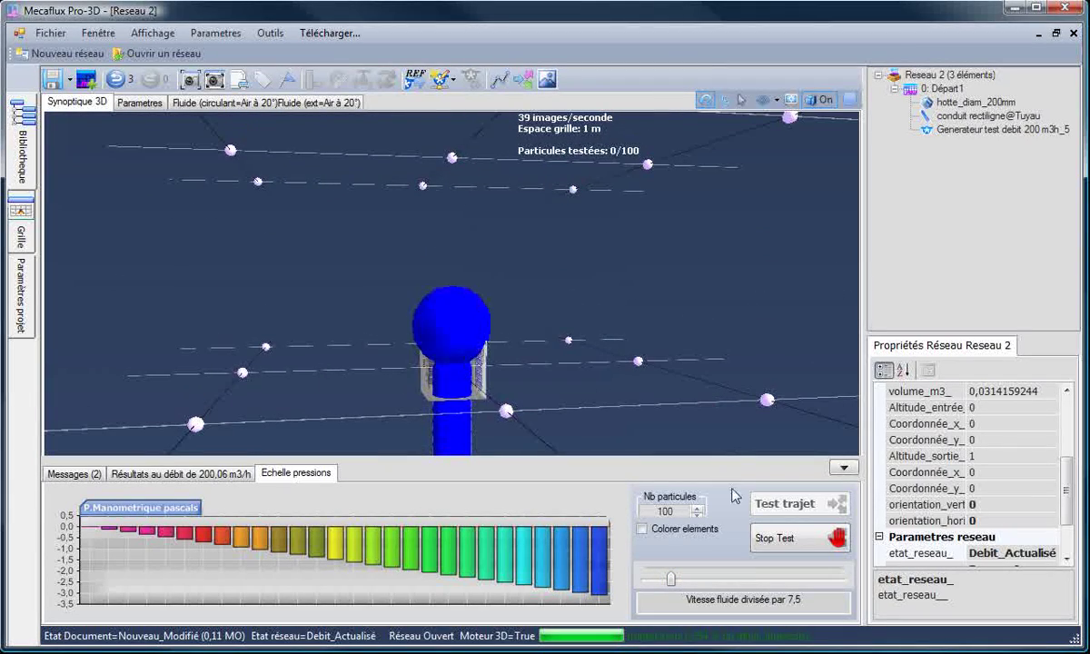
click(824, 540)
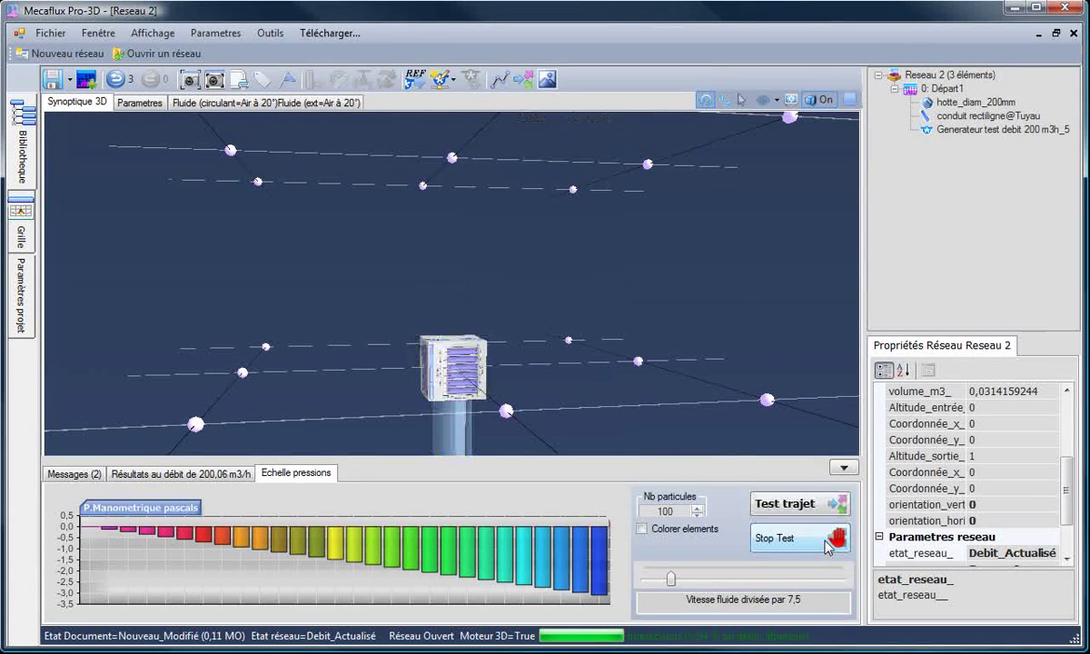